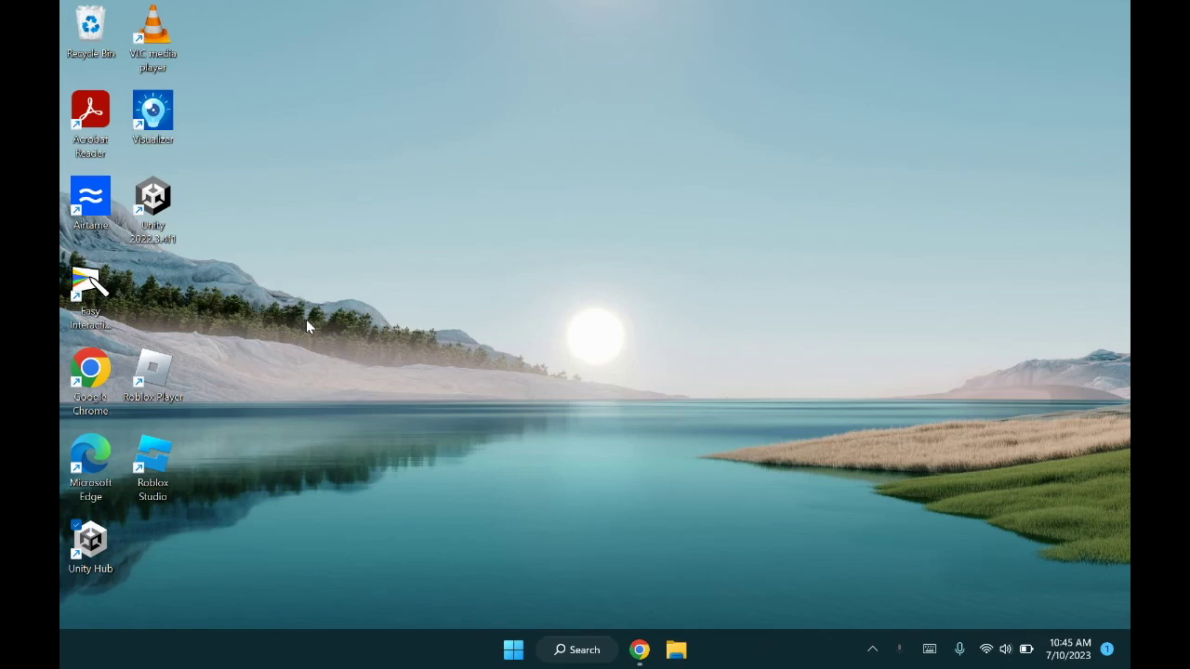
Open the Documents folder in File Explorer and reposition its window higher on the desktop.
{"action": "left_click", "coordinate": [163, 205]}
{"action": "left_click", "coordinate": [513, 653]}
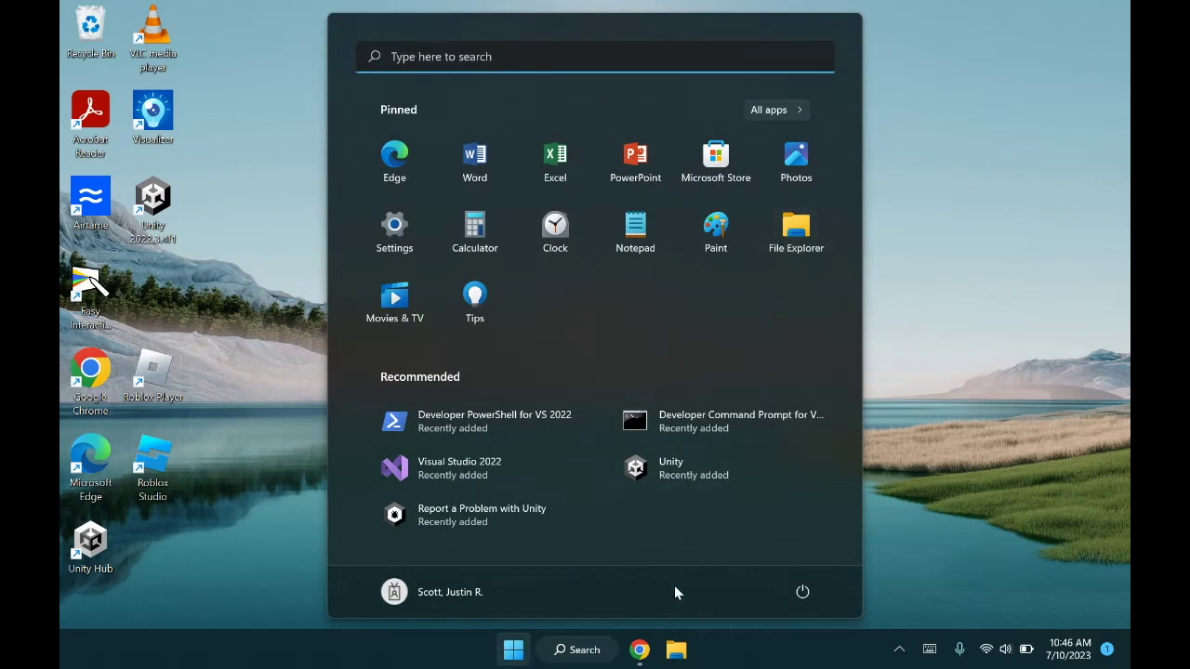
{"action": "left_click", "coordinate": [675, 652]}
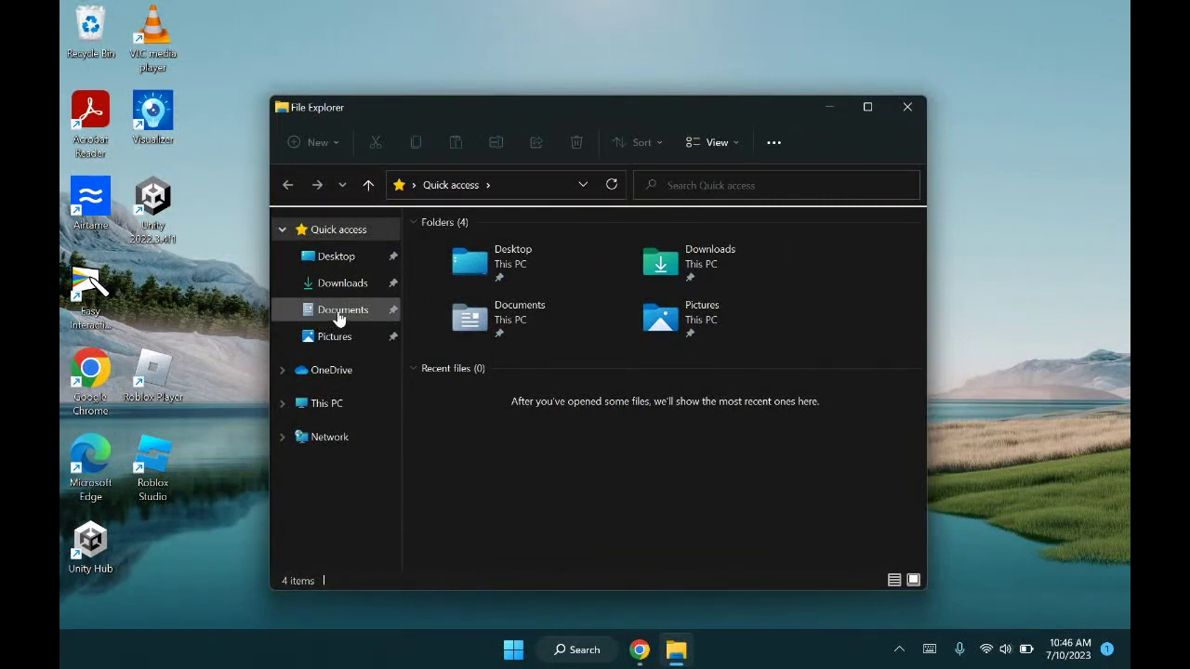
{"action": "left_click", "coordinate": [340, 312]}
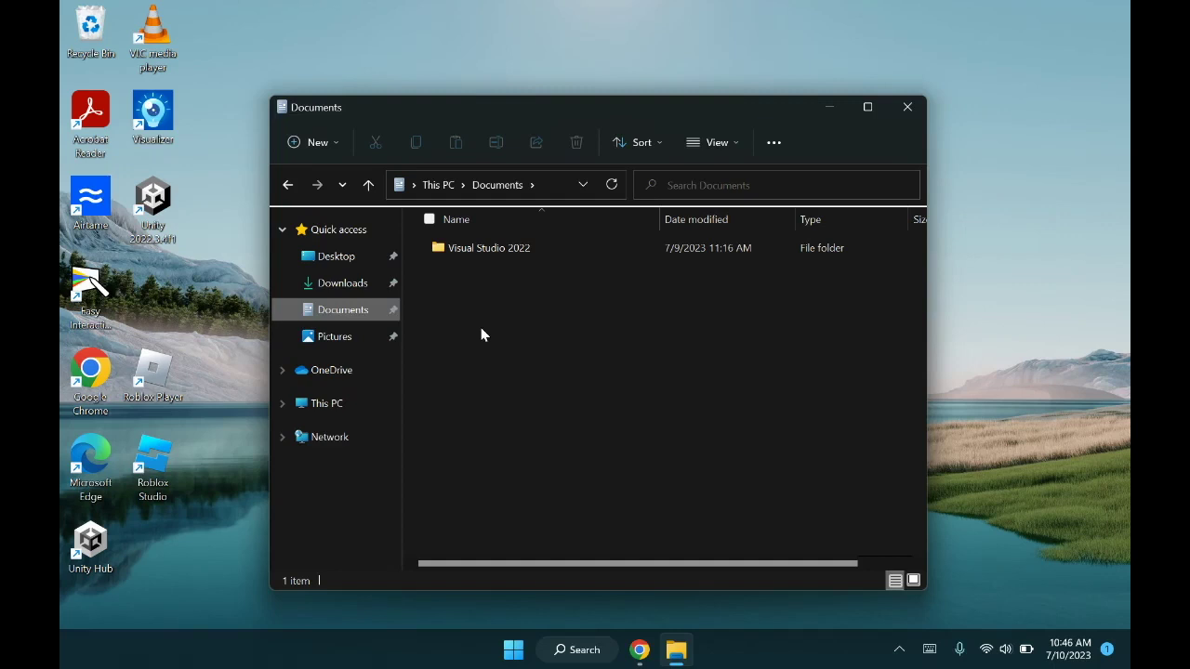
{"action": "left_click_drag", "start_coordinate": [350, 119], "coordinate": [353, 106]}
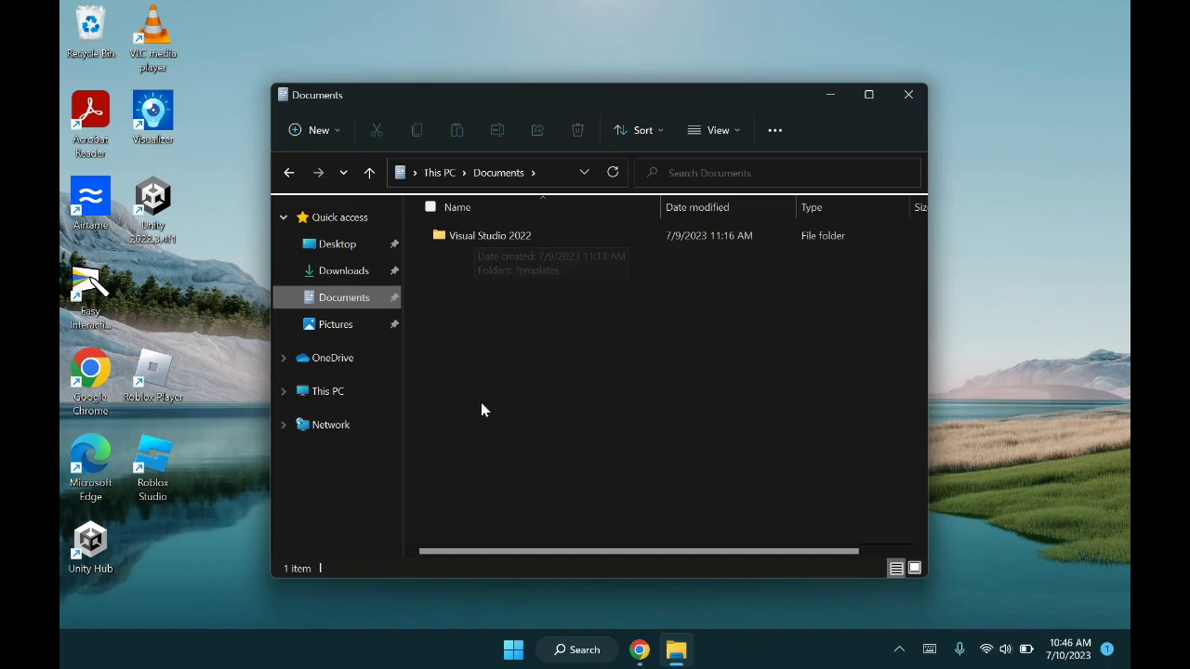
{"action": "mouse_move", "coordinate": [429, 95]}
{"action": "left_mouse_down"}
{"action": "mouse_move", "coordinate": [406, 99]}
{"action": "mouse_move", "coordinate": [452, 95]}
{"action": "left_mouse_up"}
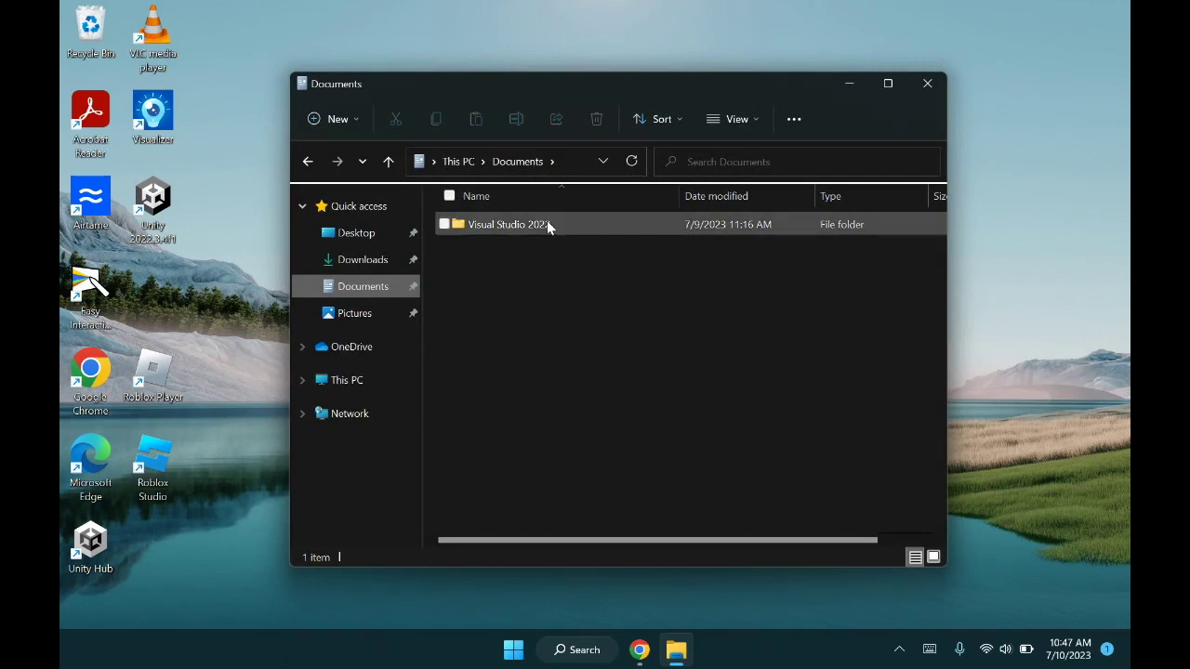
{"action": "left_click", "coordinate": [514, 277]}
{"action": "right_click", "coordinate": [517, 284]}
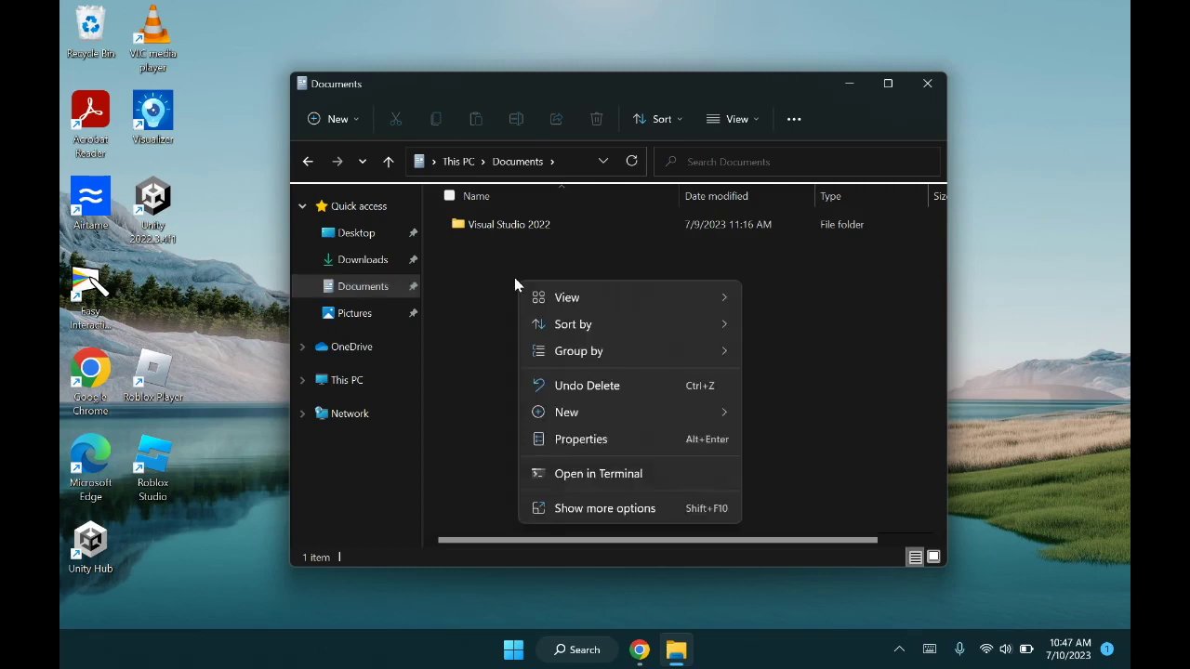
{"action": "mouse_move", "coordinate": [553, 414]}
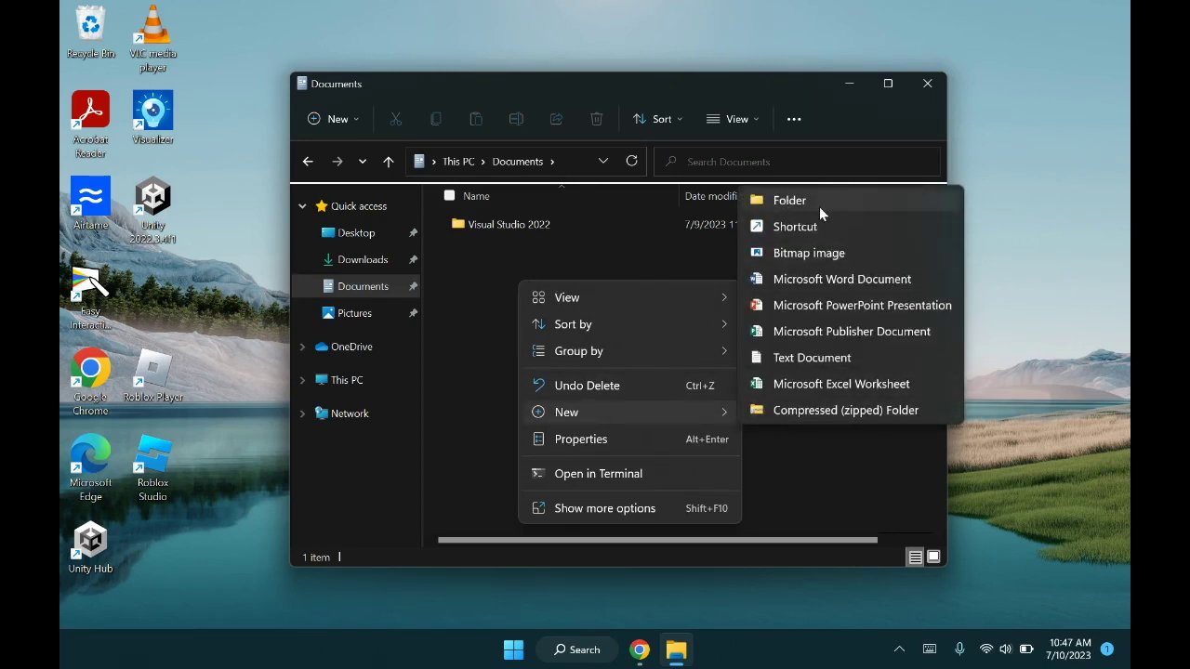
{"action": "left_click_drag", "start_coordinate": [735, 90], "coordinate": [733, 83]}
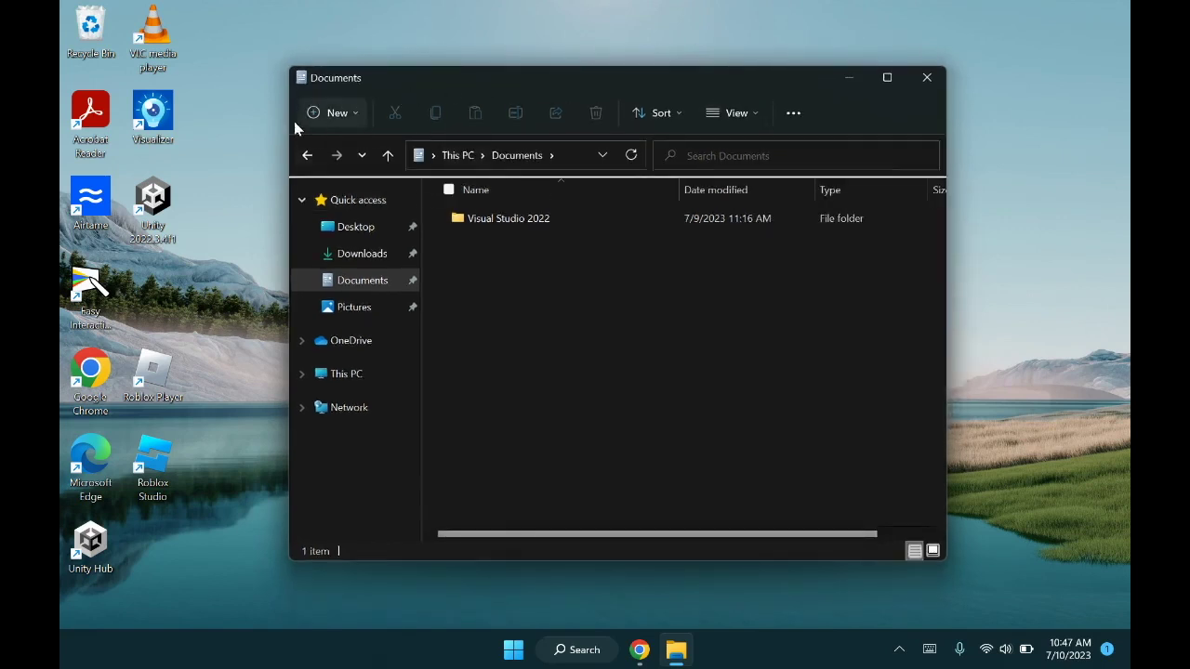
Create a folder named Unity inside Documents and close File Explorer.
{"action": "left_click", "coordinate": [355, 113]}
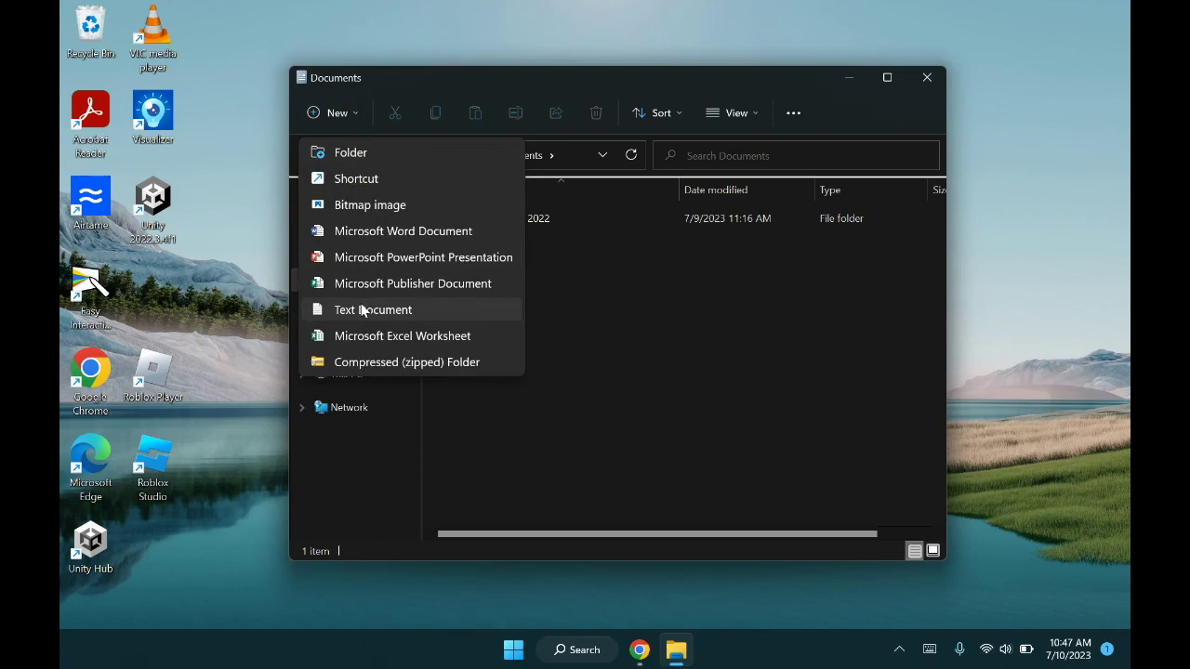
{"action": "left_click", "coordinate": [351, 154]}
{"action": "type", "text": "Unity"}
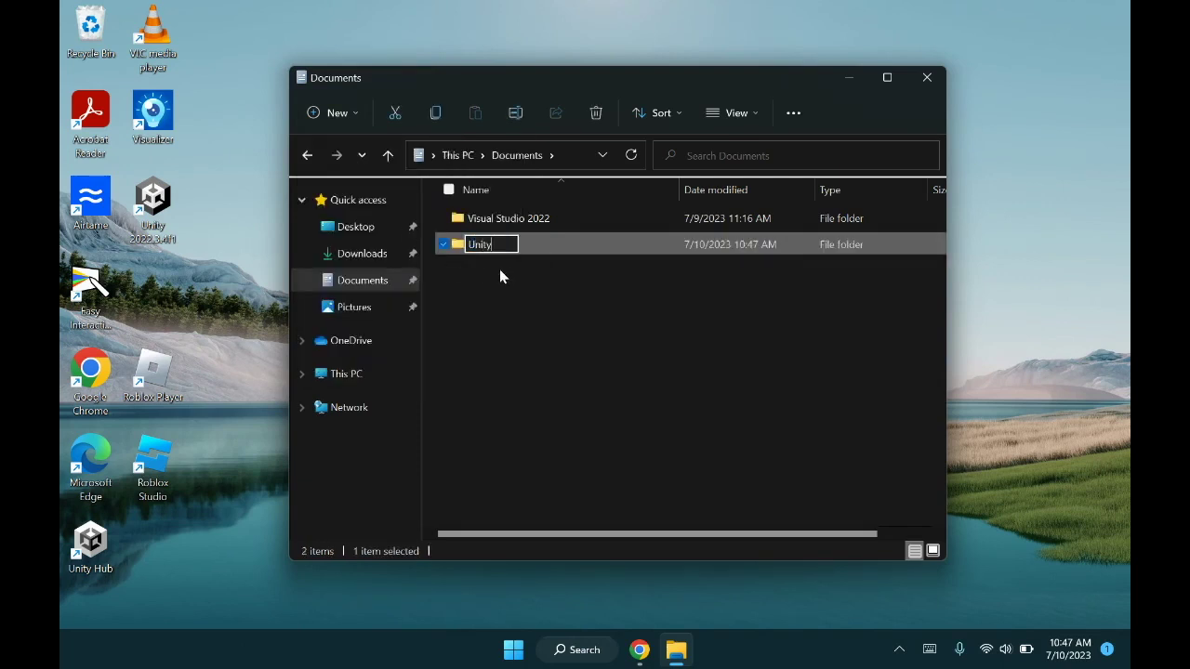
{"action": "key", "text": "Return"}
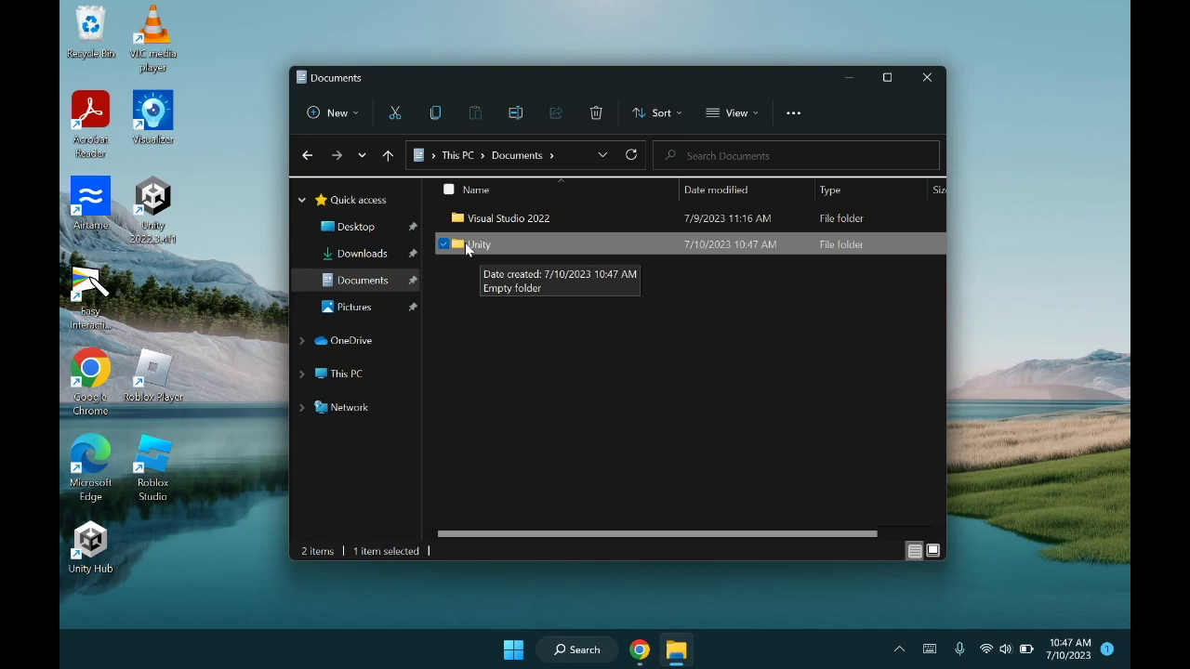
{"action": "left_click", "coordinate": [530, 298]}
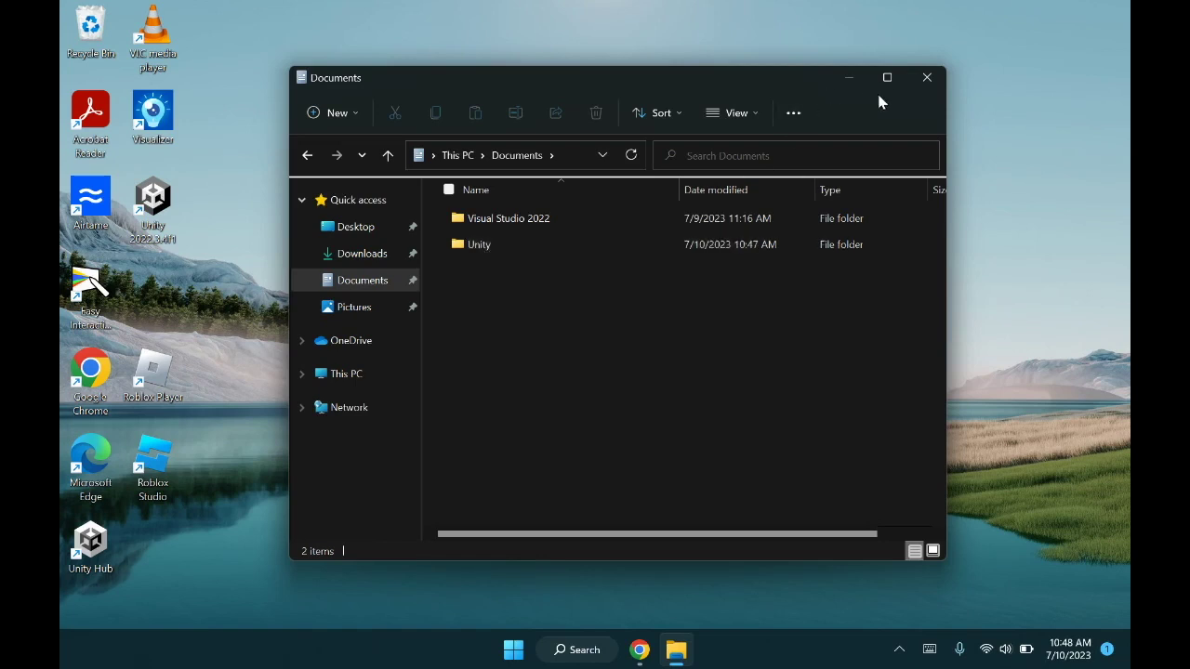
{"action": "left_click", "coordinate": [926, 78]}
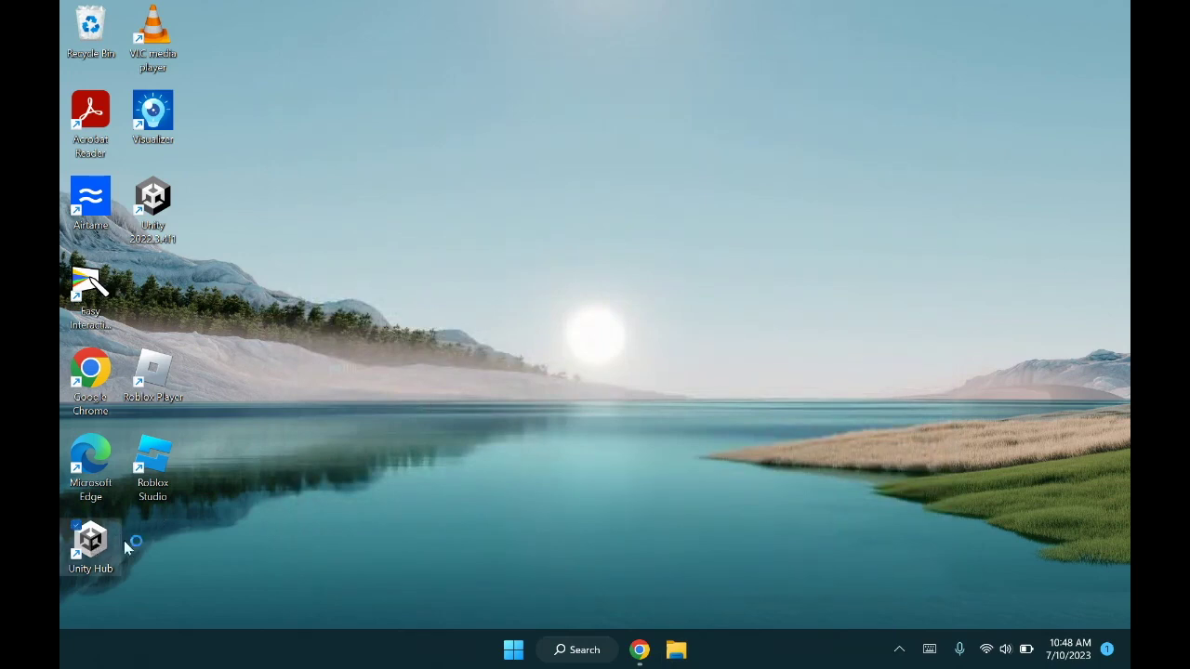
Launch Unity Hub from the desktop and reposition its window slightly higher.
{"action": "left_click", "coordinate": [92, 547]}
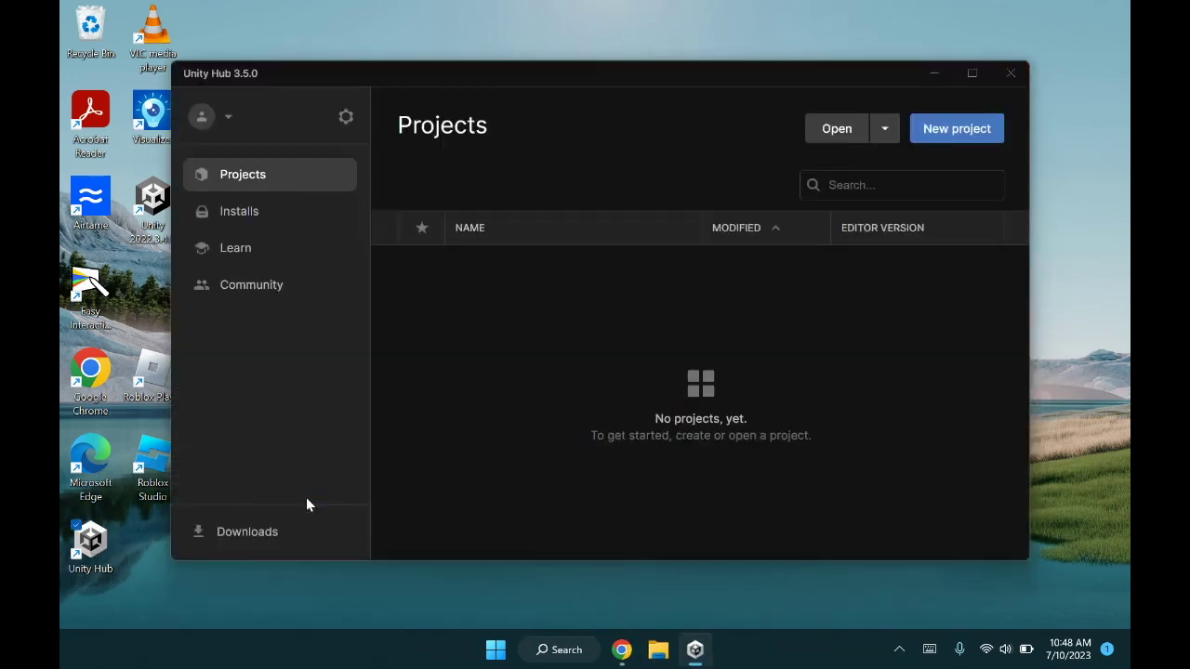
{"action": "mouse_move", "coordinate": [366, 80]}
{"action": "left_mouse_down"}
{"action": "mouse_move", "coordinate": [405, 86]}
{"action": "mouse_move", "coordinate": [365, 81]}
{"action": "left_mouse_up"}
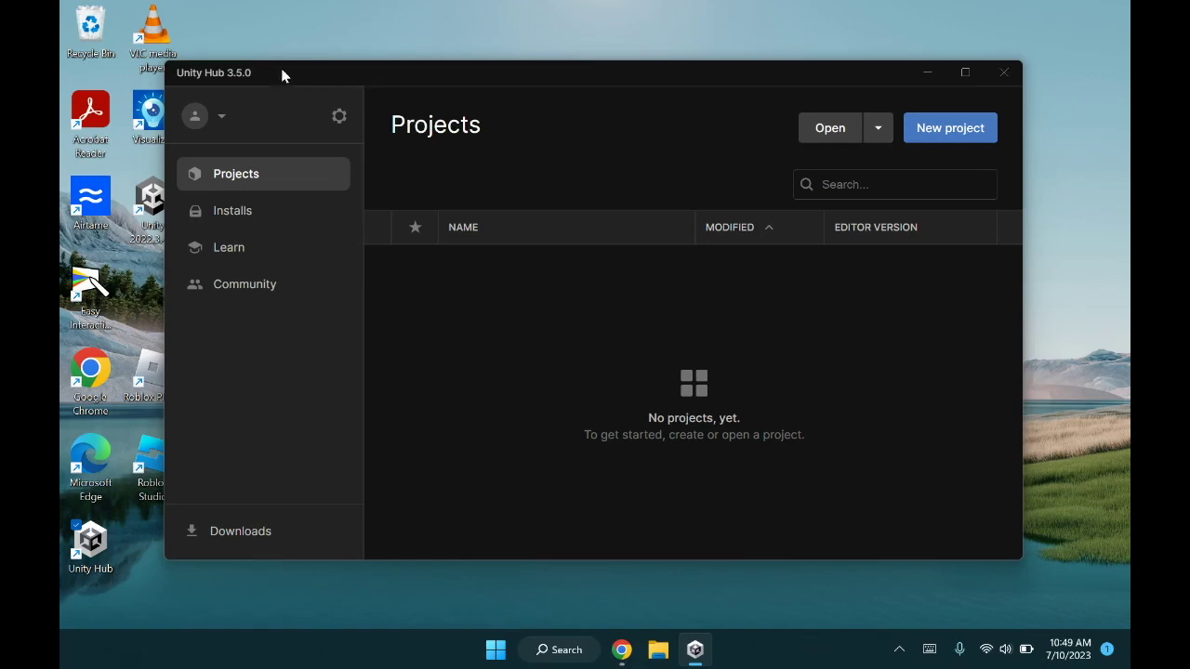
{"action": "left_click_drag", "start_coordinate": [227, 75], "coordinate": [253, 63]}
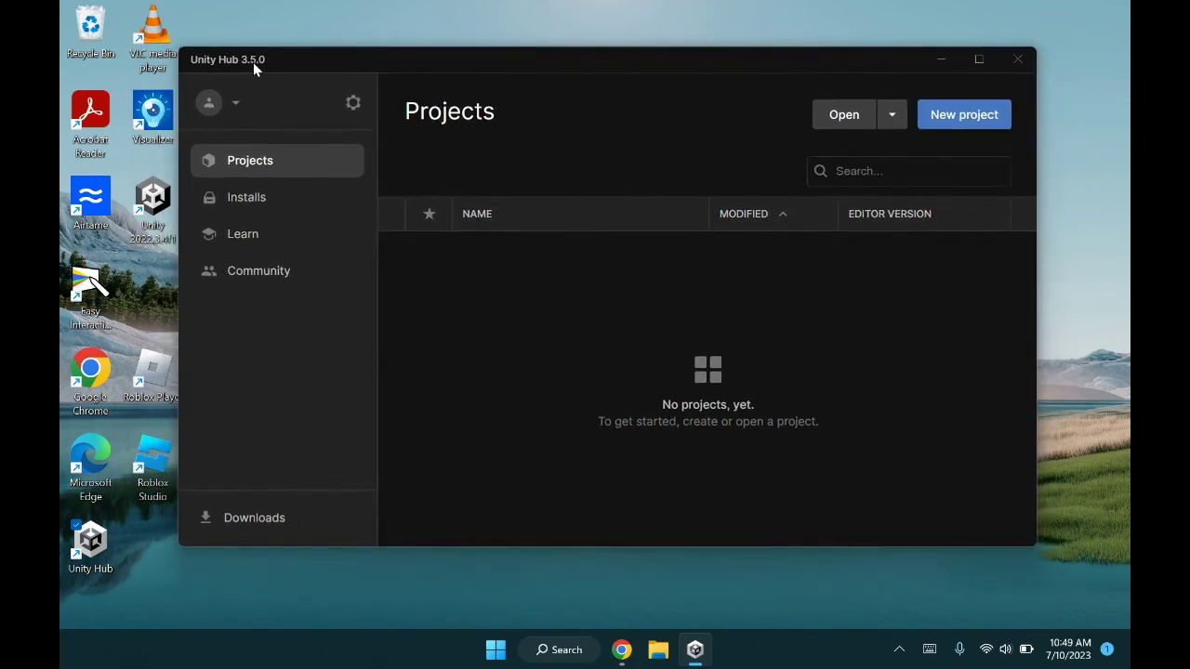
{"action": "left_click", "coordinate": [228, 104]}
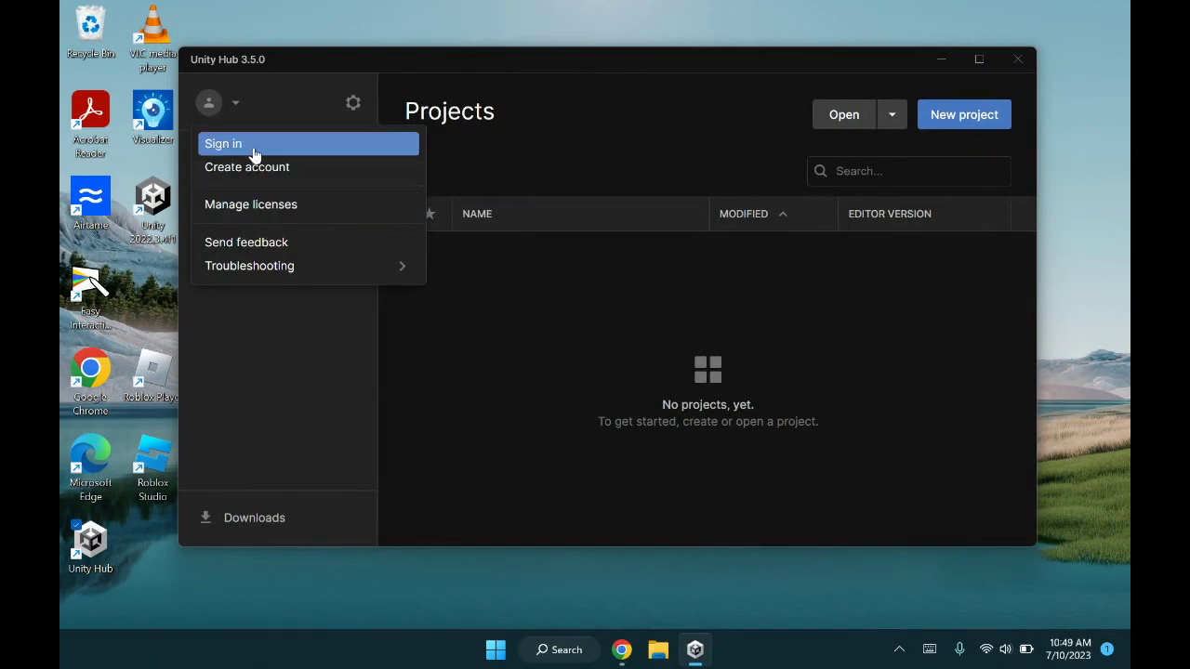
{"action": "left_click", "coordinate": [268, 324]}
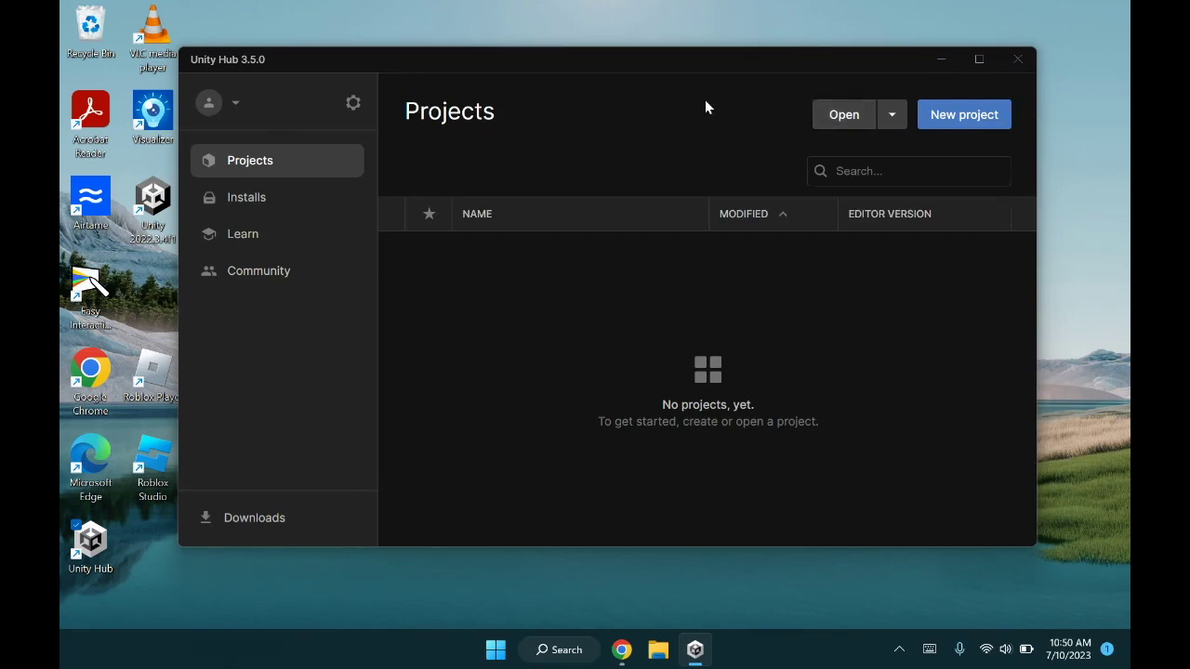
{"action": "left_click", "coordinate": [263, 210]}
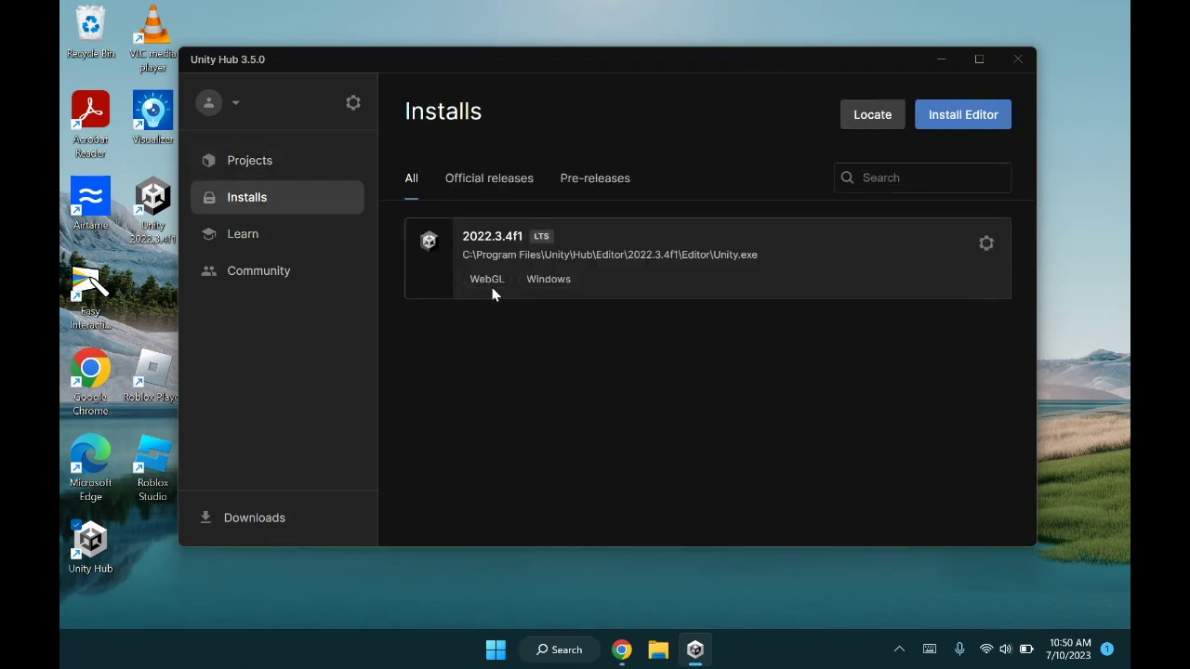
{"action": "left_click", "coordinate": [223, 233]}
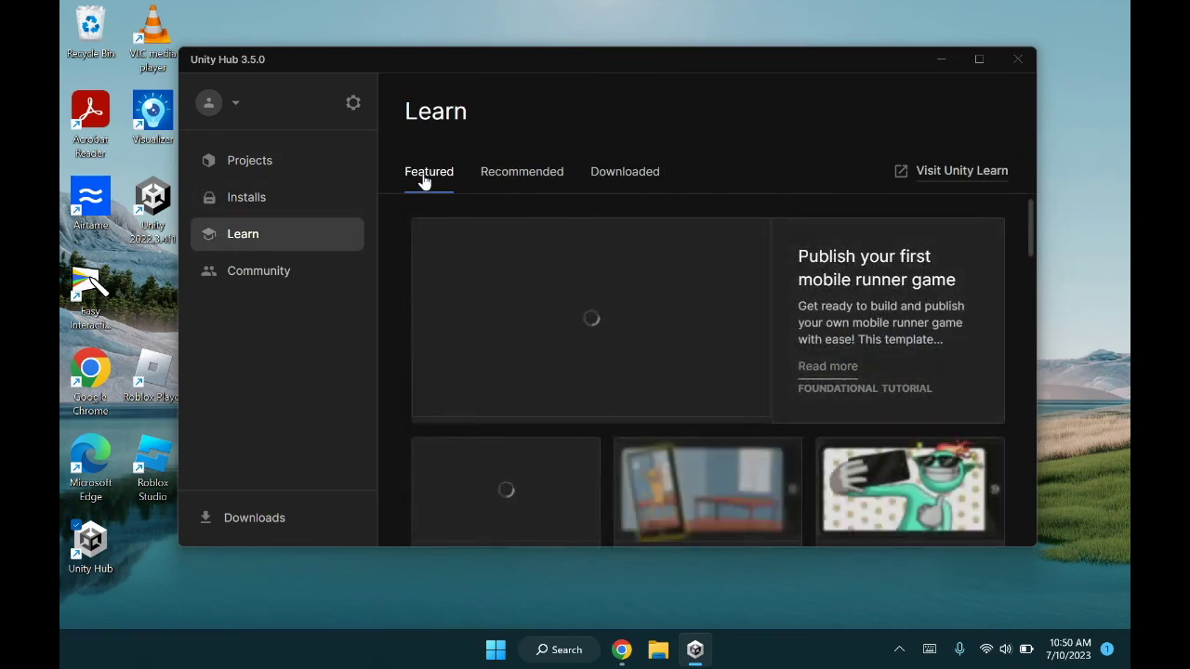
{"action": "scroll", "coordinate": [642, 316], "scroll_direction": "down", "scroll_amount": 3}
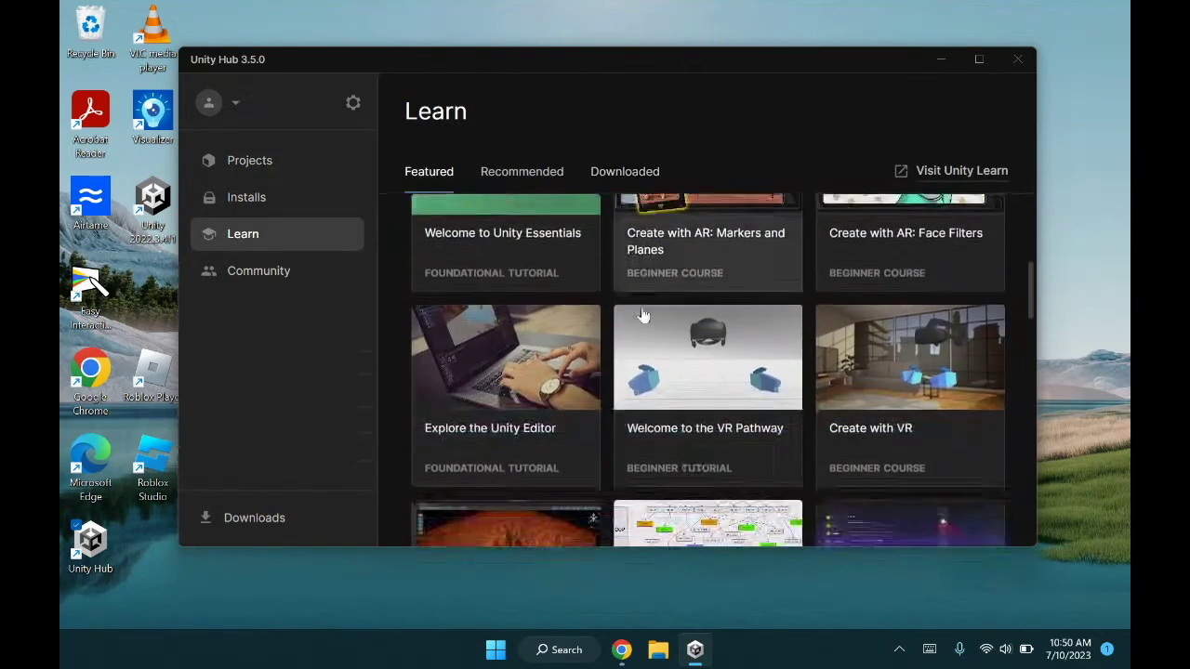
{"action": "scroll", "coordinate": [579, 329], "scroll_direction": "down", "scroll_amount": 2}
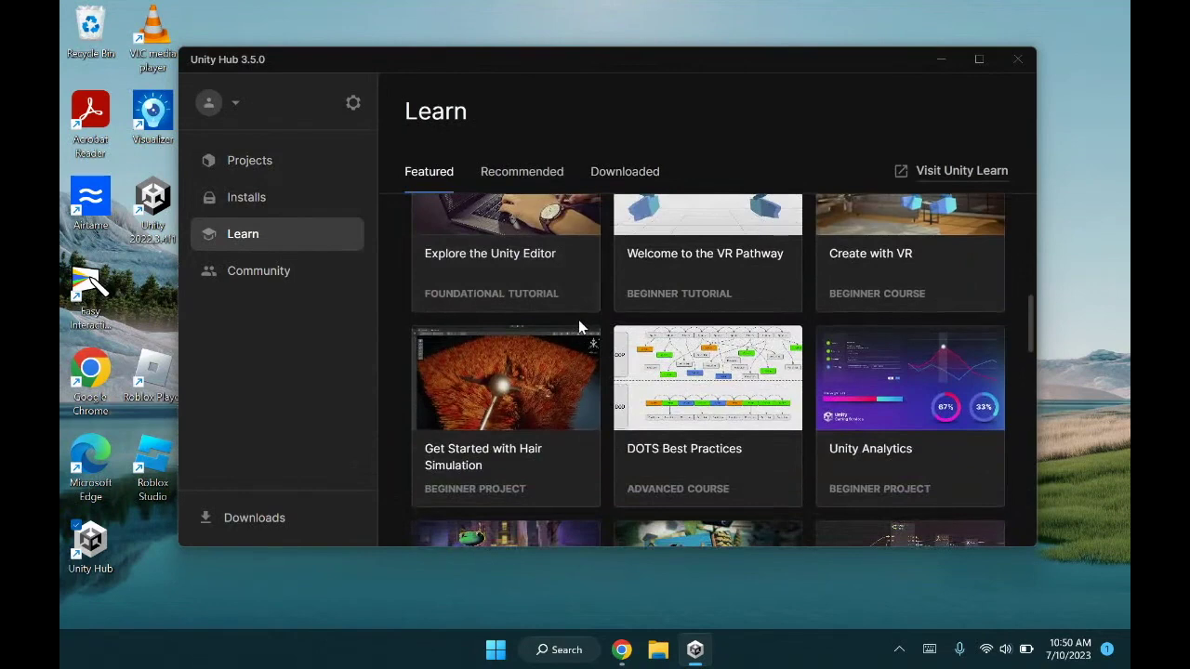
{"action": "scroll", "coordinate": [579, 325], "scroll_direction": "down", "scroll_amount": 3}
{"action": "left_click", "coordinate": [288, 275]}
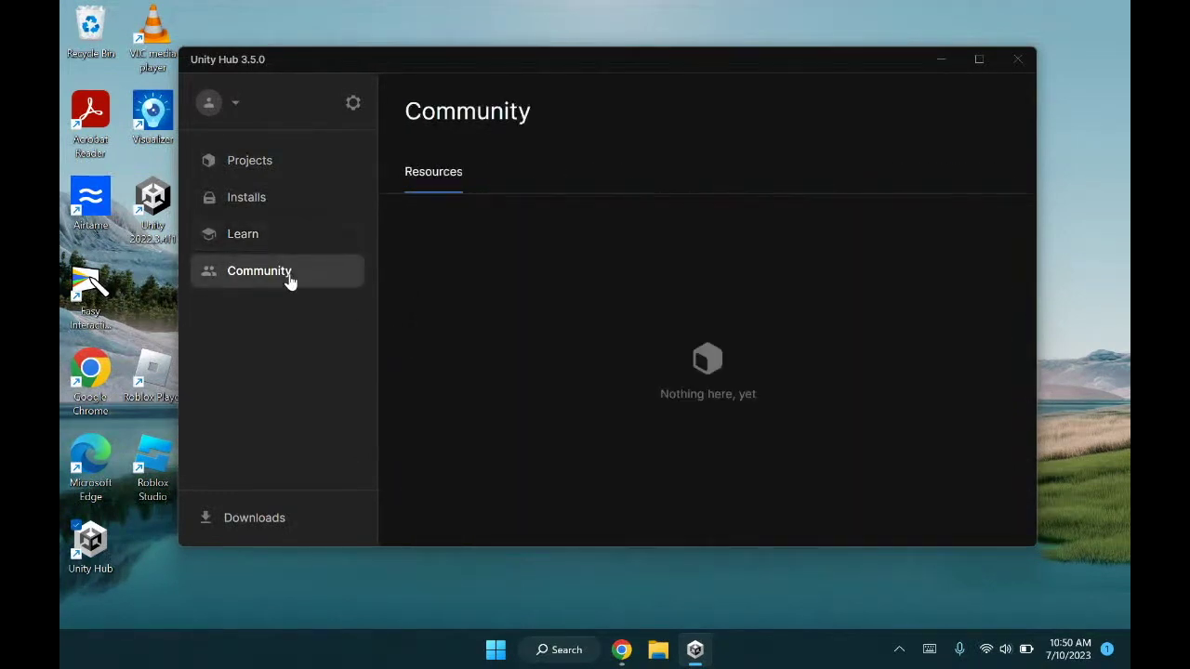
{"action": "scroll", "coordinate": [623, 321], "scroll_direction": "down", "scroll_amount": 2}
{"action": "scroll", "coordinate": [572, 309], "scroll_direction": "down", "scroll_amount": 2}
{"action": "scroll", "coordinate": [573, 311], "scroll_direction": "up", "scroll_amount": 3}
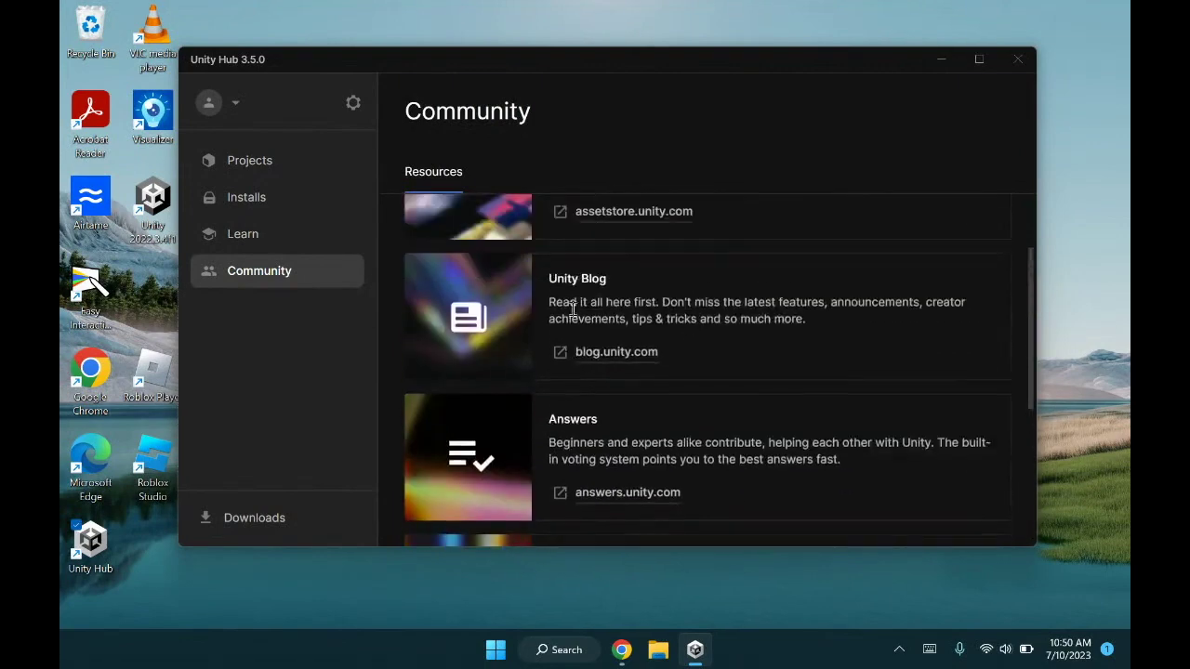
{"action": "scroll", "coordinate": [572, 309], "scroll_direction": "up", "scroll_amount": 1}
Start a new project from the Projects page and list all available templates.
{"action": "left_click", "coordinate": [254, 164]}
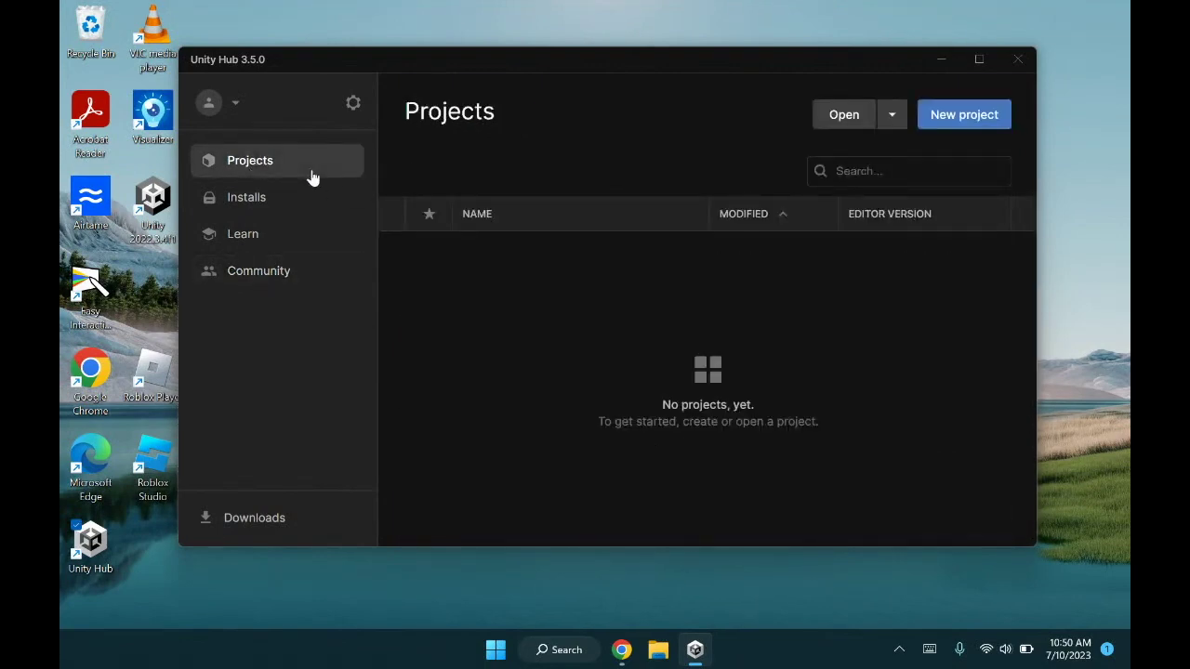
{"action": "left_click", "coordinate": [943, 119]}
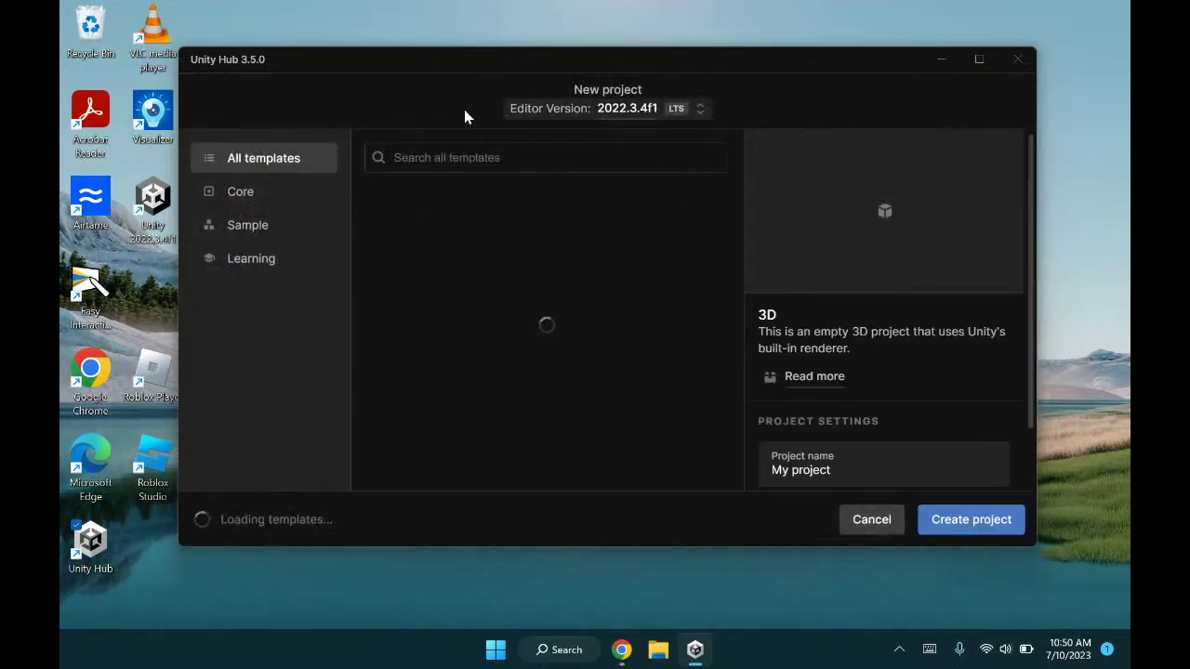
{"action": "left_click", "coordinate": [229, 195]}
{"action": "left_click", "coordinate": [269, 162]}
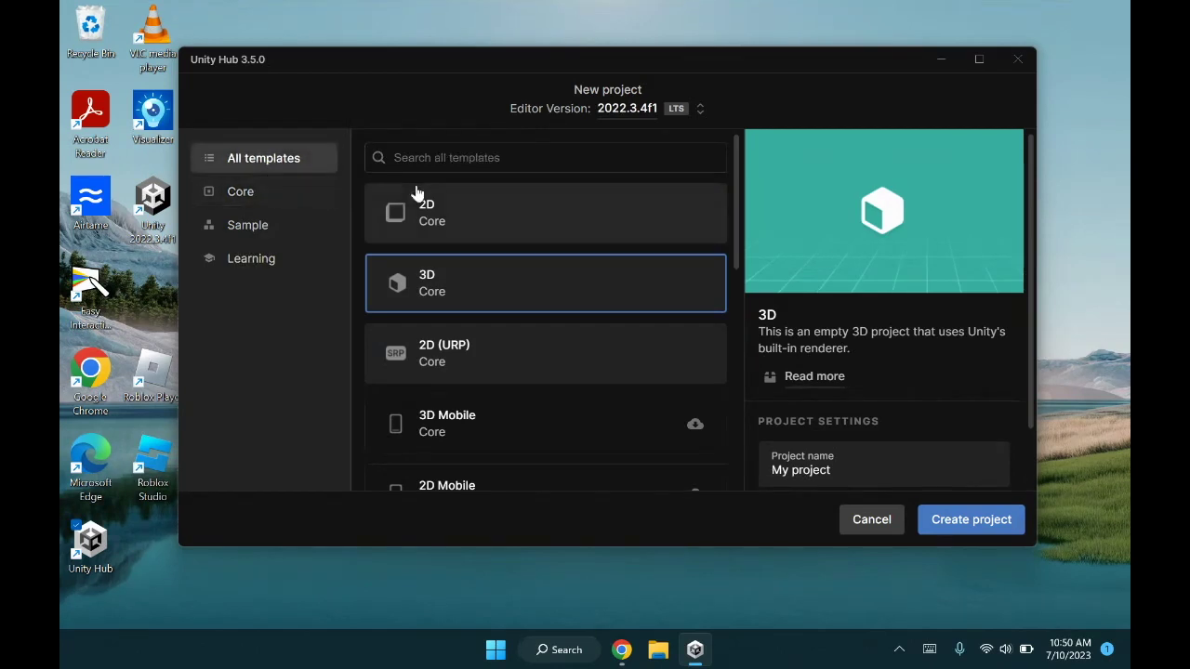
Examine the Core, Sample and Learning template categories and the full list of project templates.
{"action": "left_click", "coordinate": [241, 195]}
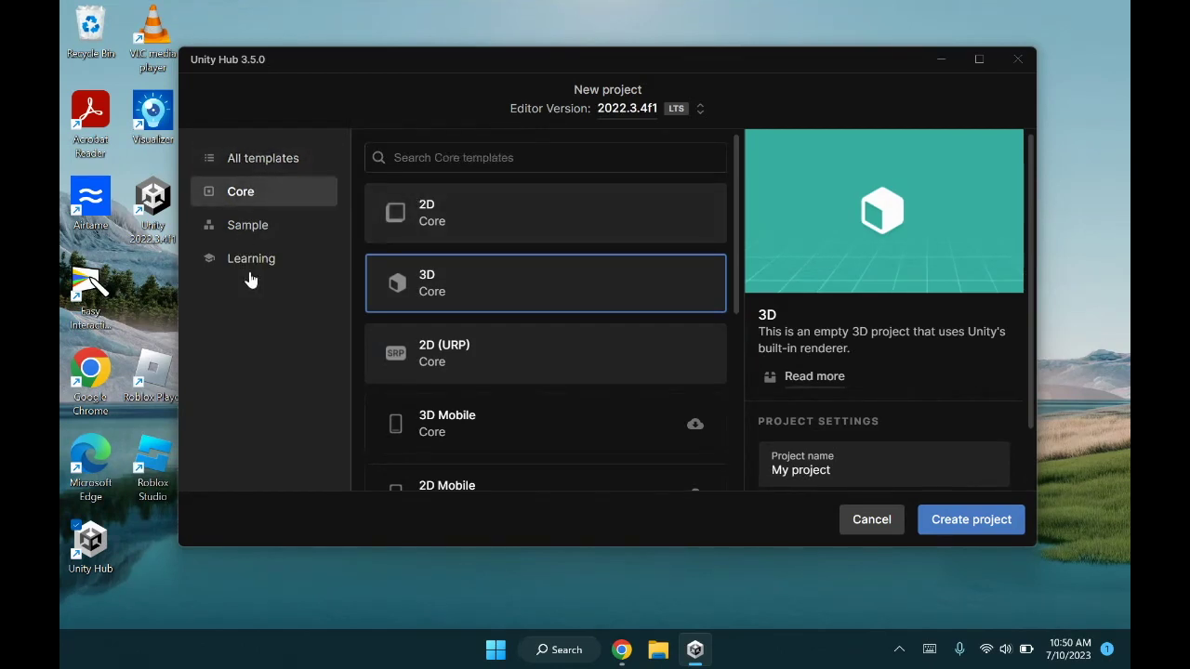
{"action": "left_click", "coordinate": [250, 227]}
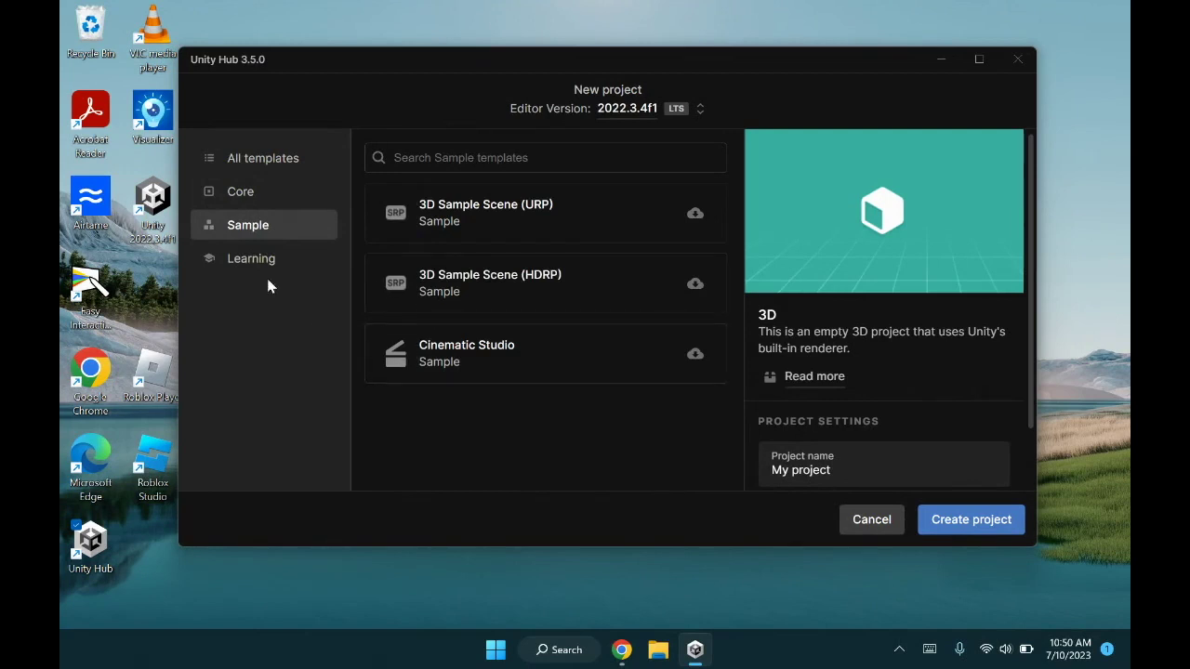
{"action": "left_click", "coordinate": [244, 263]}
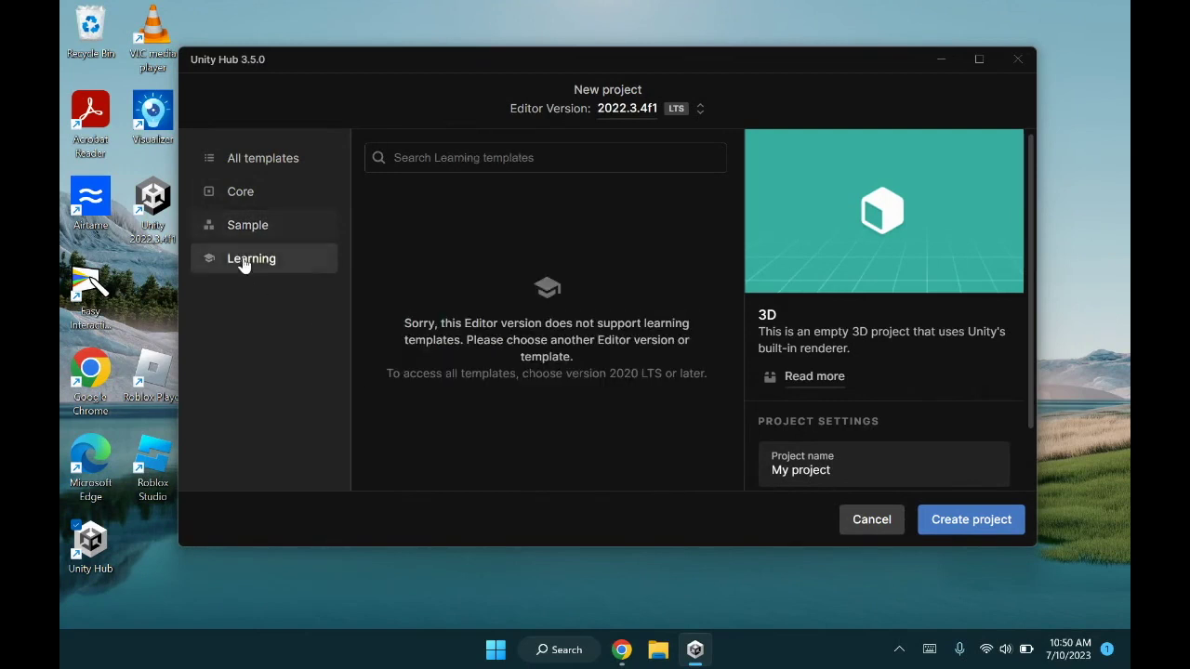
{"action": "left_click", "coordinate": [244, 195]}
{"action": "left_click", "coordinate": [267, 160]}
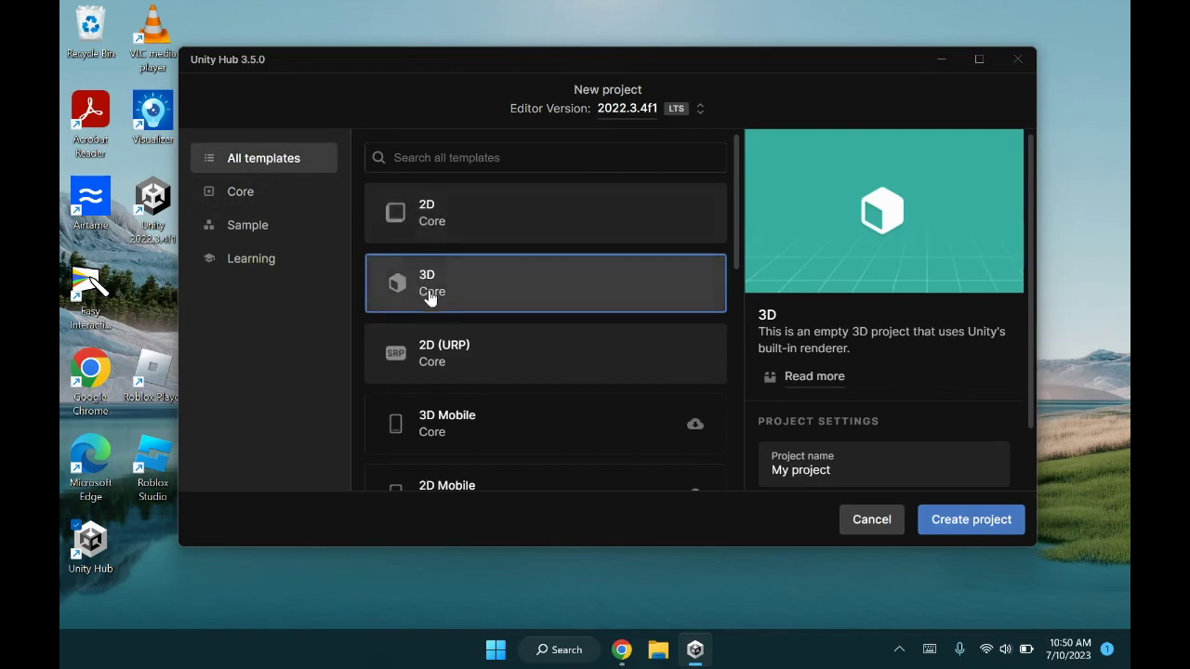
{"action": "scroll", "coordinate": [502, 286], "scroll_direction": "down", "scroll_amount": 1}
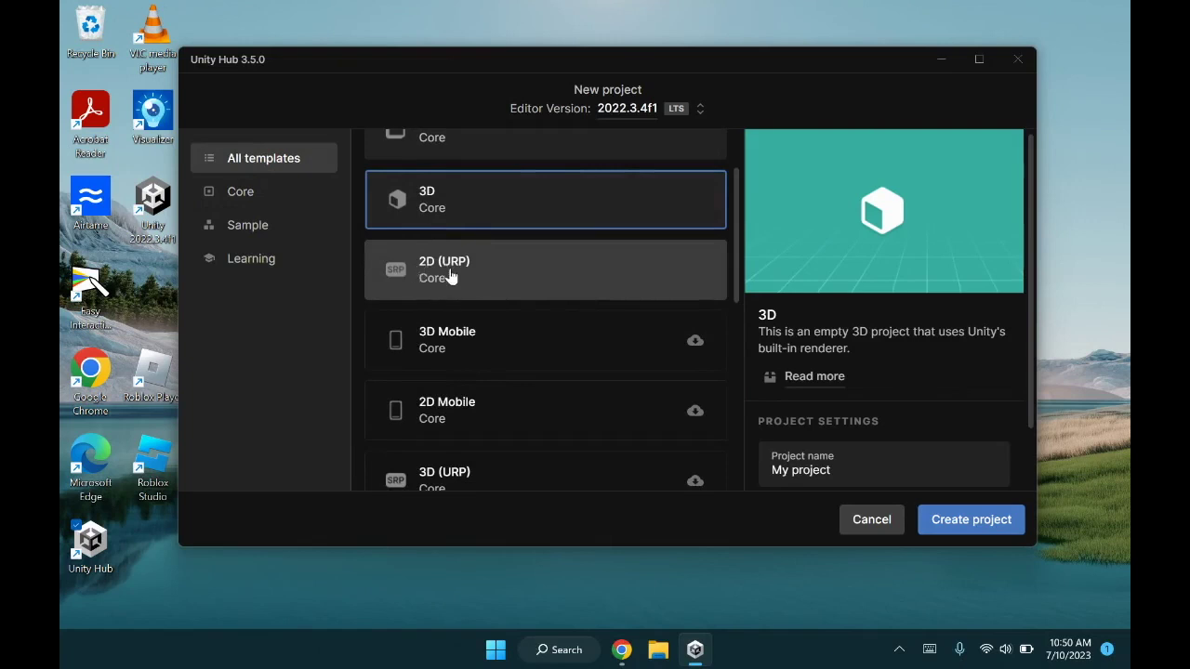
{"action": "scroll", "coordinate": [455, 274], "scroll_direction": "down", "scroll_amount": 1}
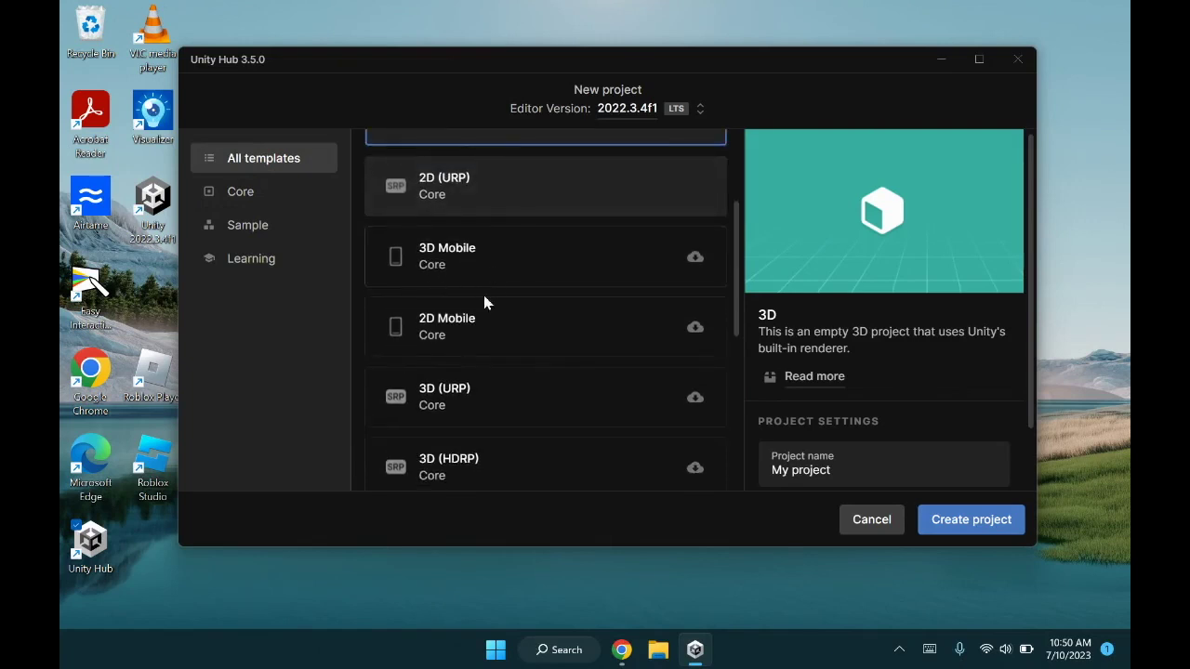
{"action": "scroll", "coordinate": [491, 326], "scroll_direction": "down", "scroll_amount": 1}
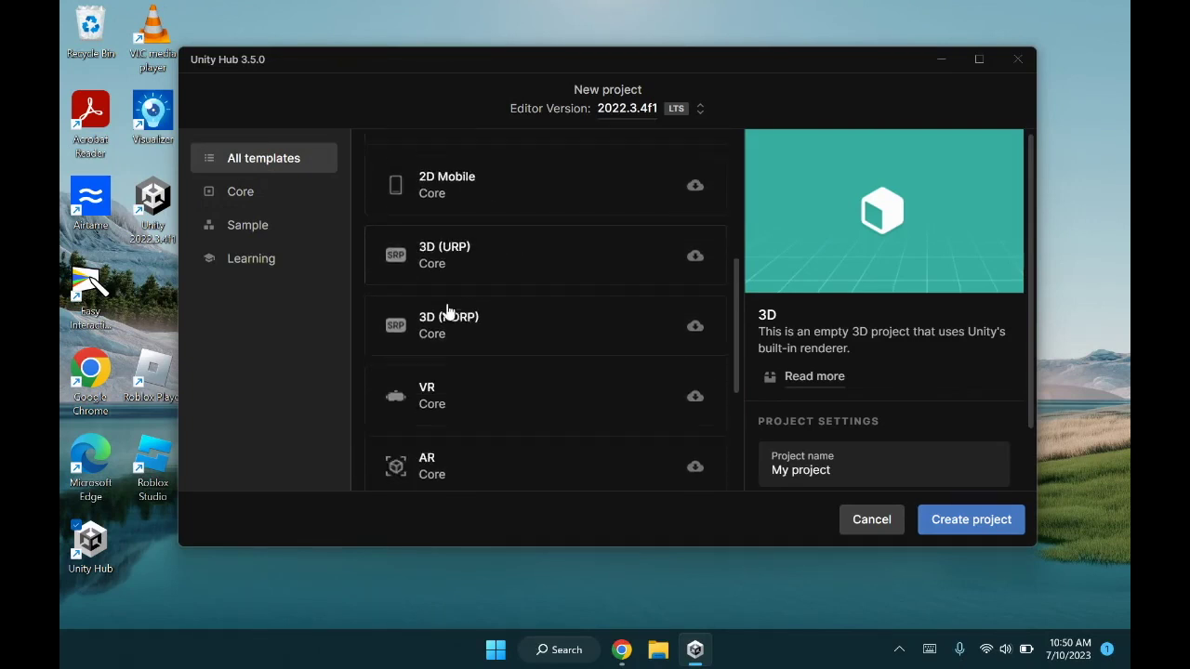
{"action": "scroll", "coordinate": [446, 315], "scroll_direction": "down", "scroll_amount": 1}
{"action": "scroll", "coordinate": [451, 321], "scroll_direction": "down", "scroll_amount": 1}
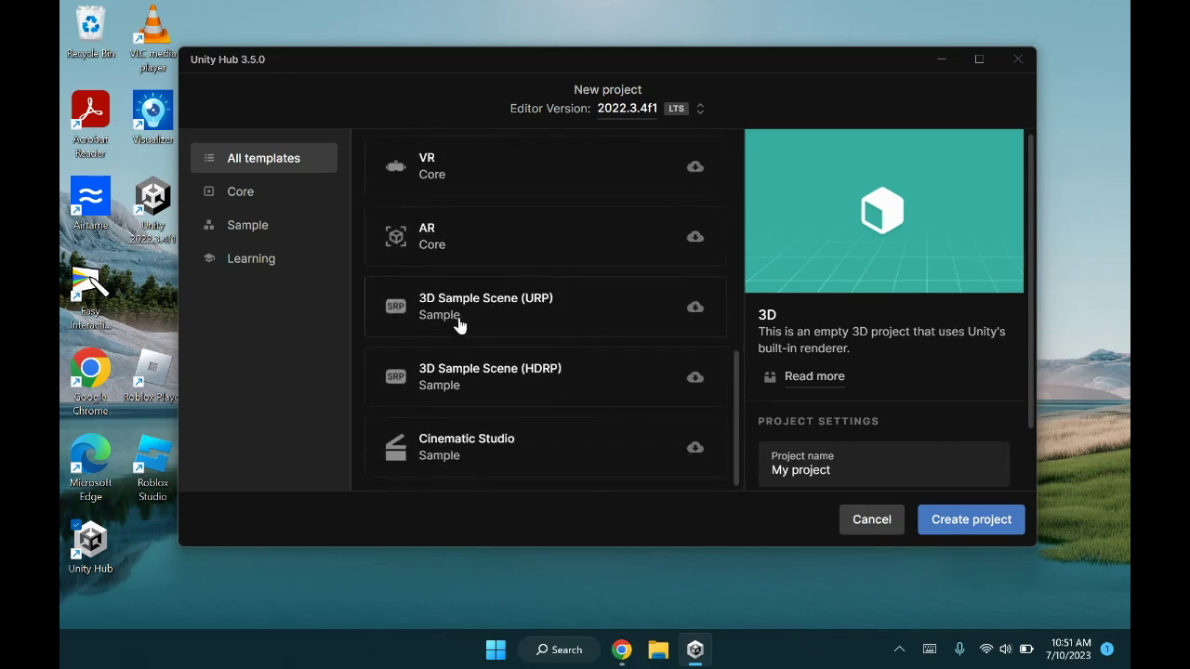
Select the 3D Core template for the new project and set the project name to "Test 3D game".
{"action": "scroll", "coordinate": [458, 324], "scroll_direction": "up", "scroll_amount": 5}
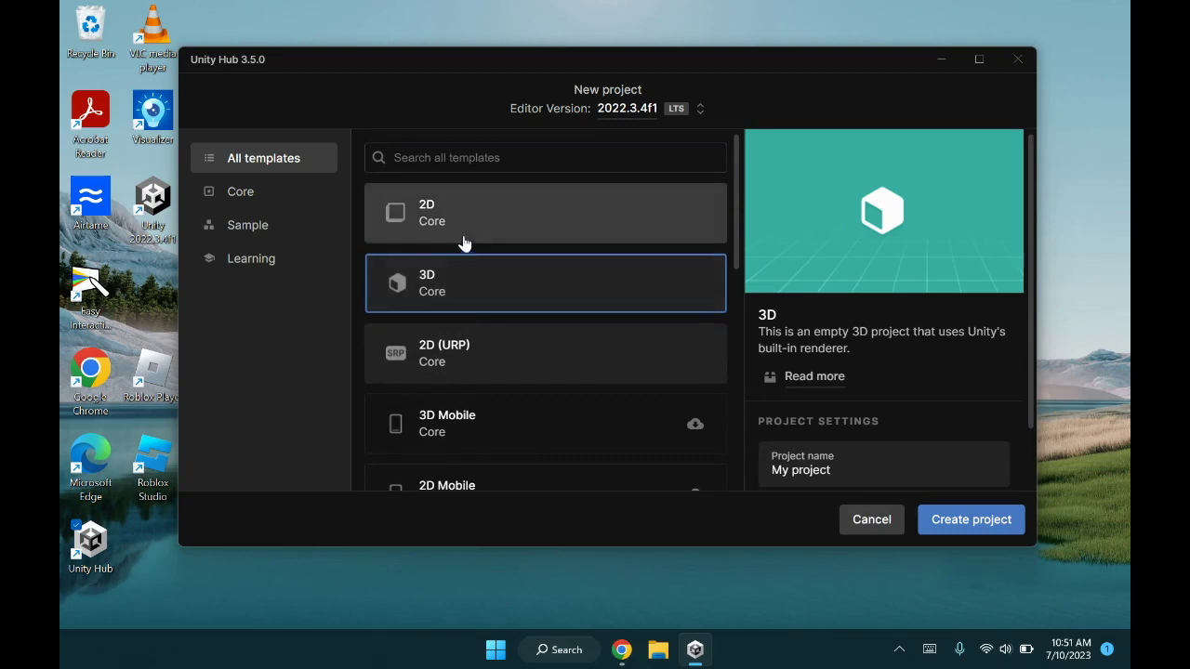
{"action": "left_click", "coordinate": [465, 242]}
{"action": "left_click", "coordinate": [452, 277]}
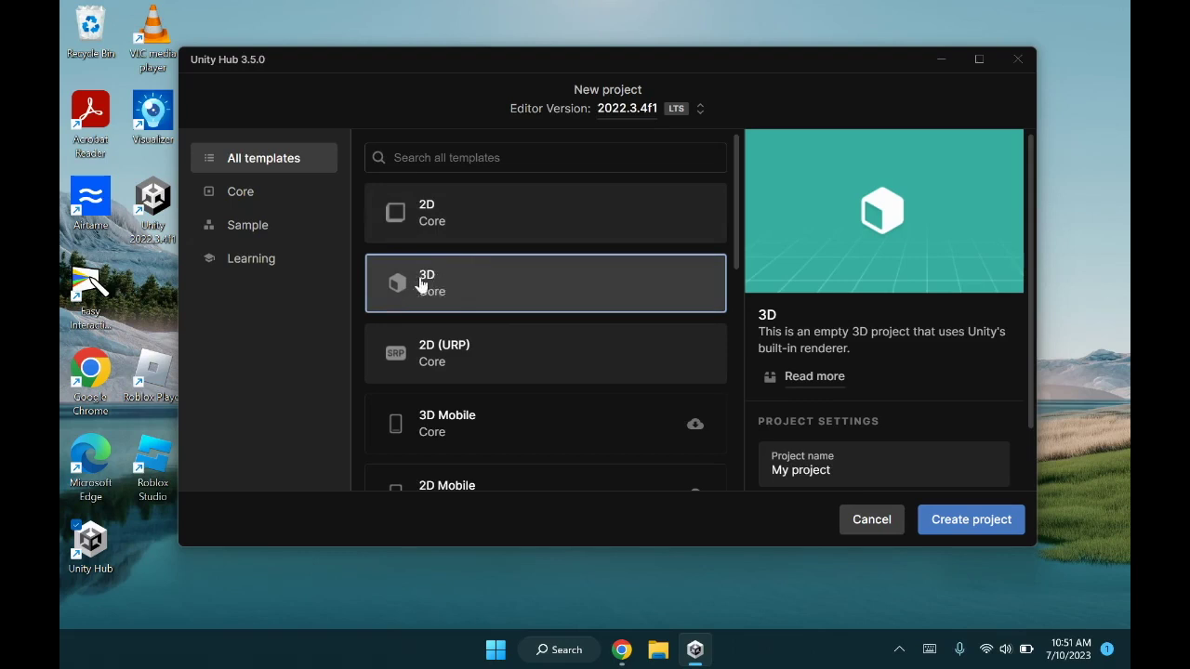
{"action": "scroll", "coordinate": [890, 267], "scroll_direction": "down", "scroll_amount": 2}
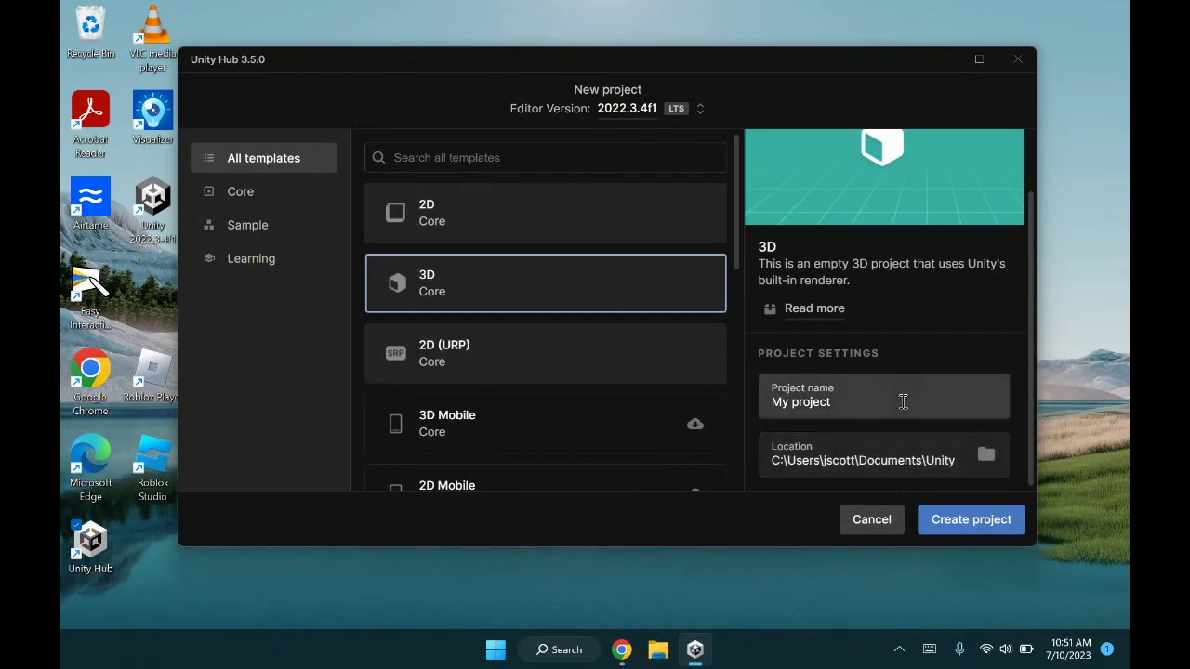
{"action": "left_click_drag", "start_coordinate": [775, 402], "coordinate": [833, 401]}
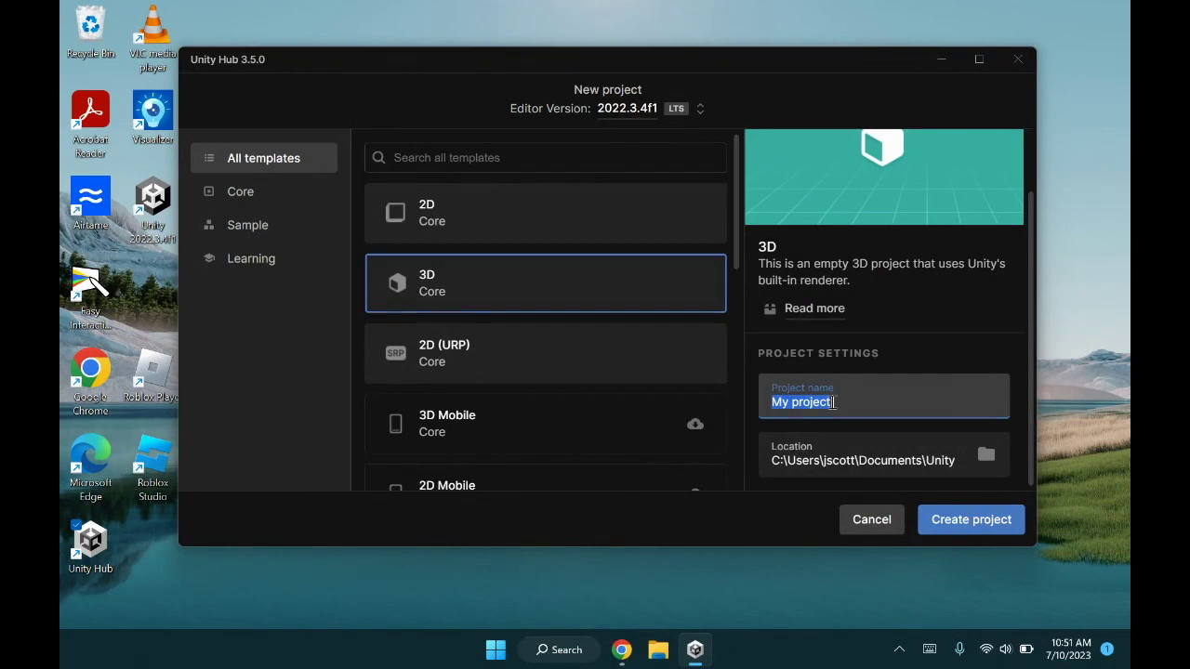
{"action": "type", "text": "Test"}
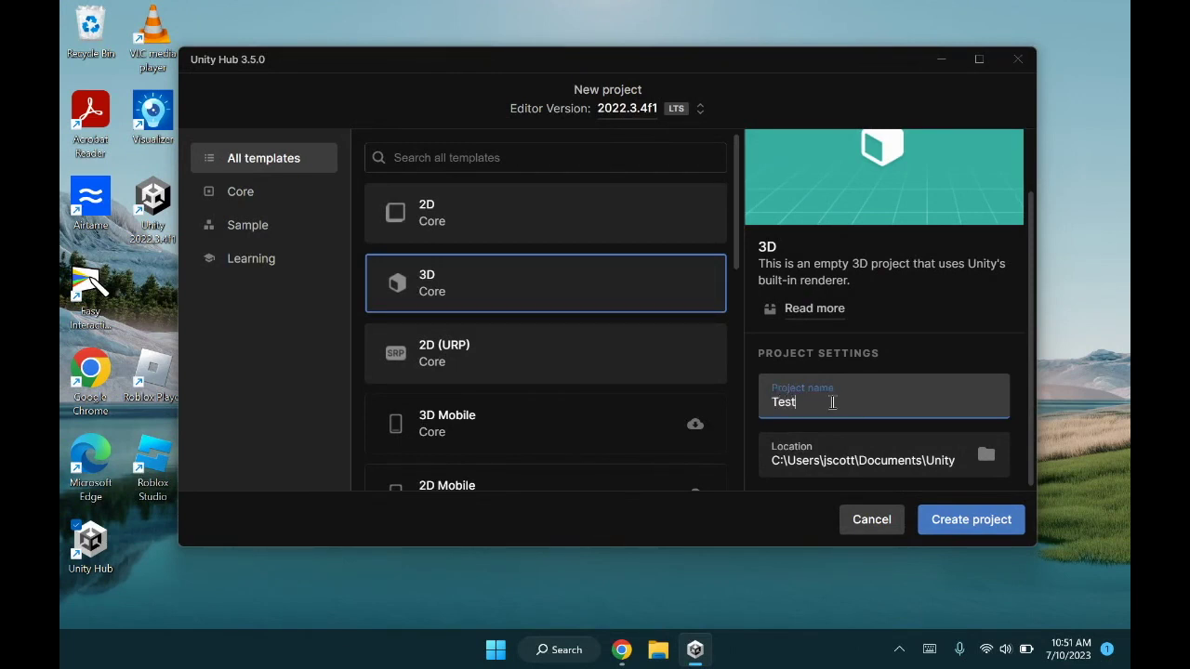
{"action": "type", "text": " 3D game"}
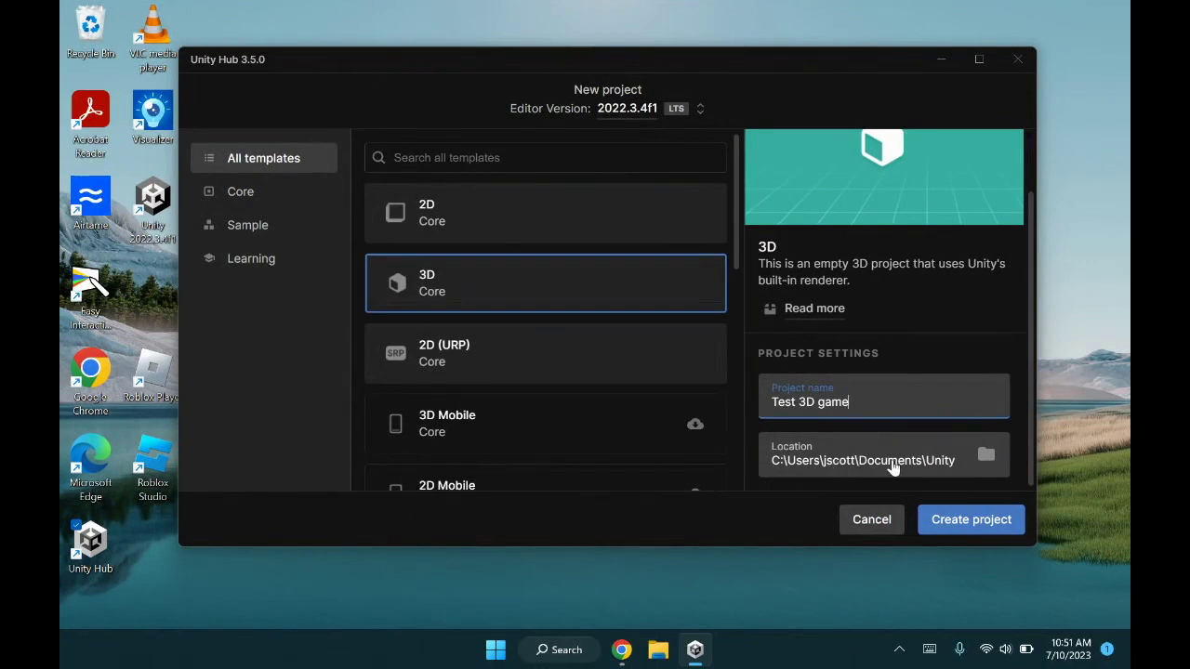
Browse for the project location and choose the Unity folder inside Documents.
{"action": "left_click", "coordinate": [985, 455]}
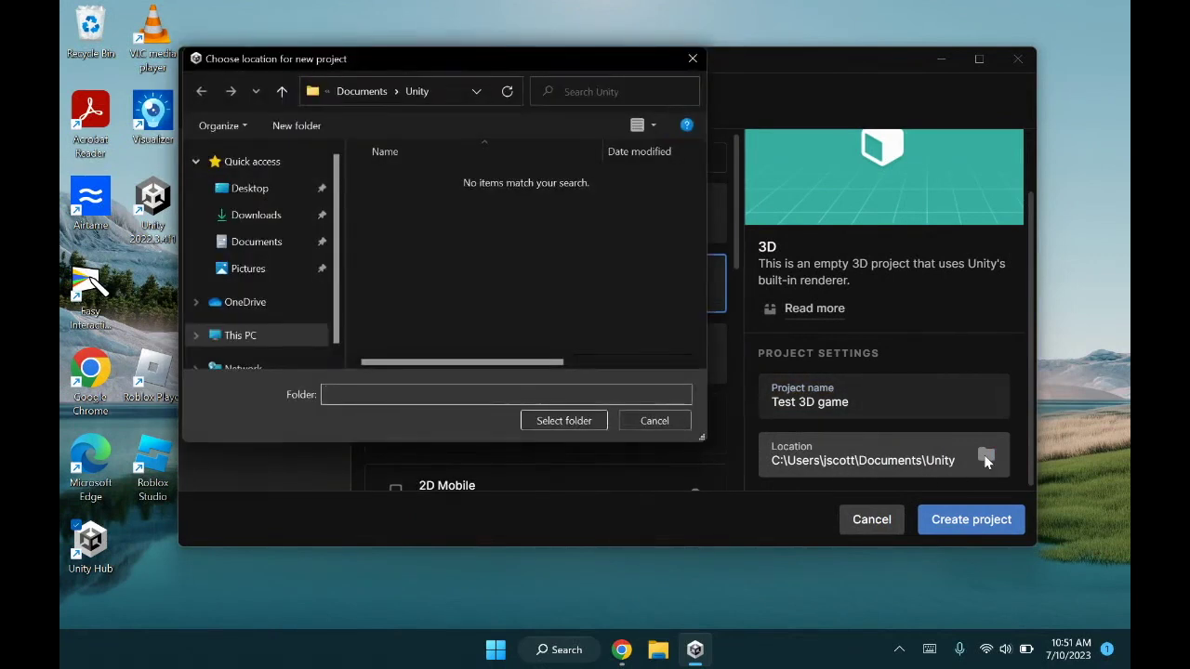
{"action": "left_click_drag", "start_coordinate": [432, 62], "coordinate": [461, 67]}
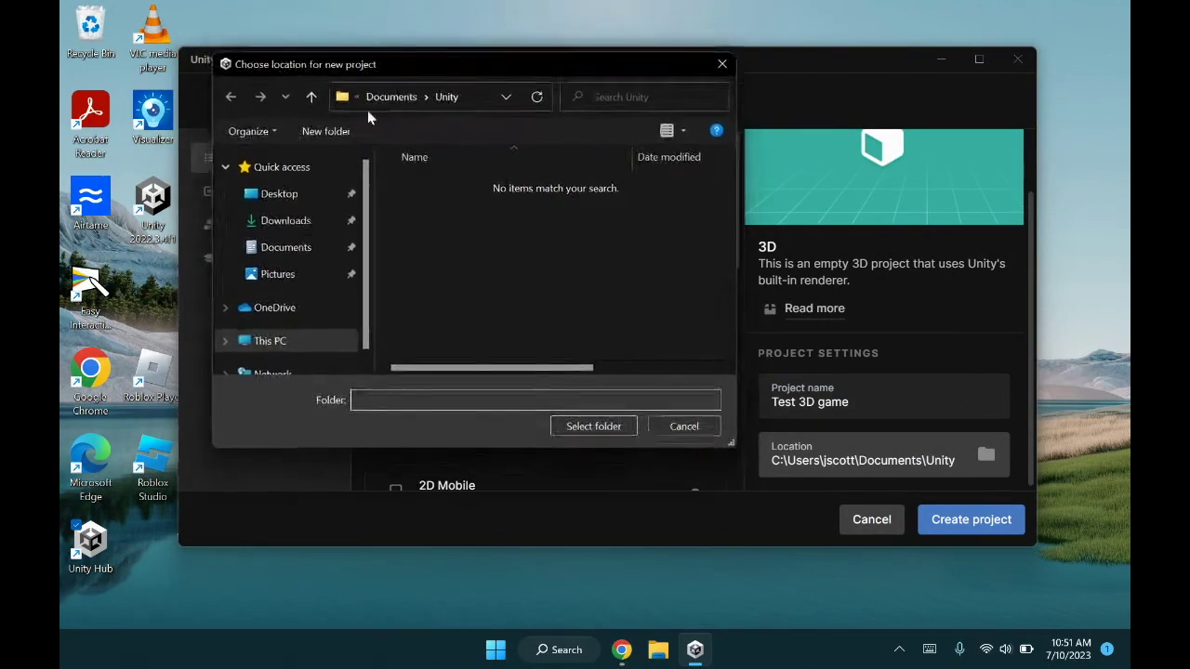
{"action": "left_click", "coordinate": [270, 251]}
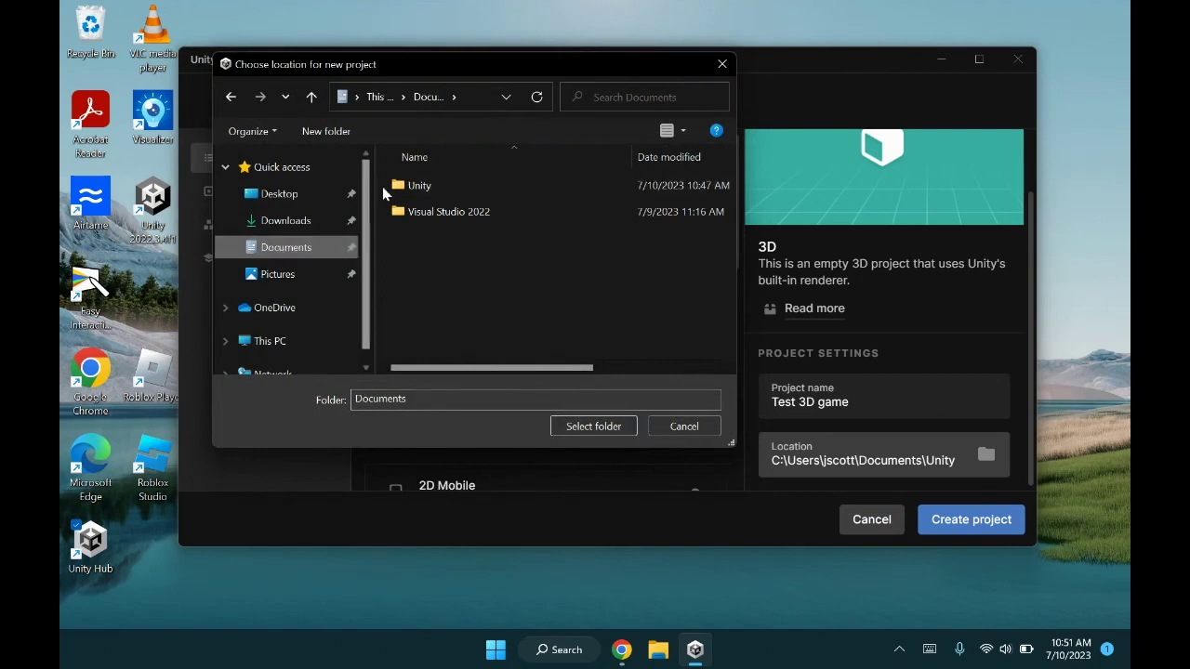
{"action": "double_click", "coordinate": [419, 188]}
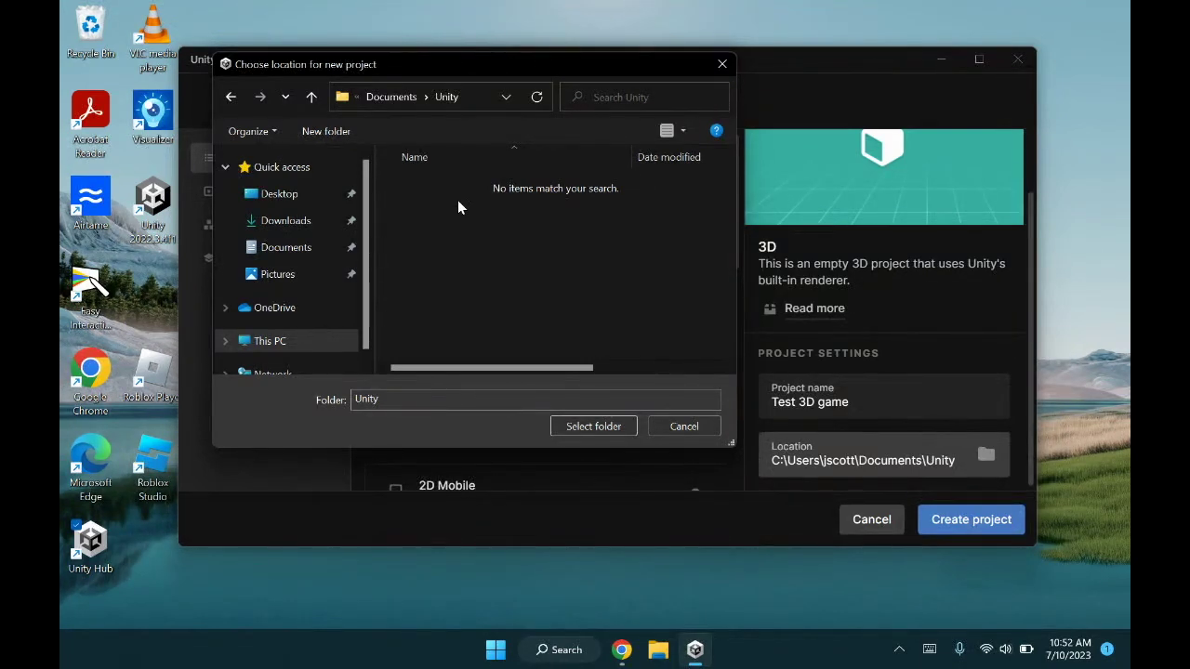
{"action": "left_click", "coordinate": [603, 426]}
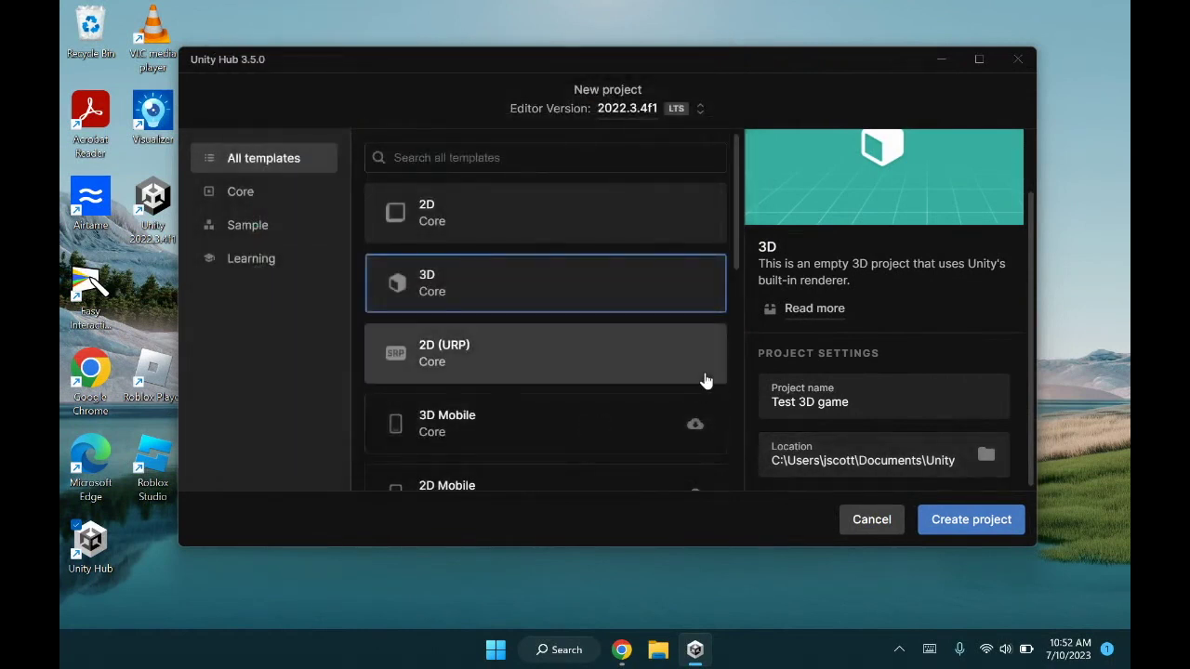
Create the project and maximize the Unity editor window once it opens.
{"action": "left_click", "coordinate": [979, 528]}
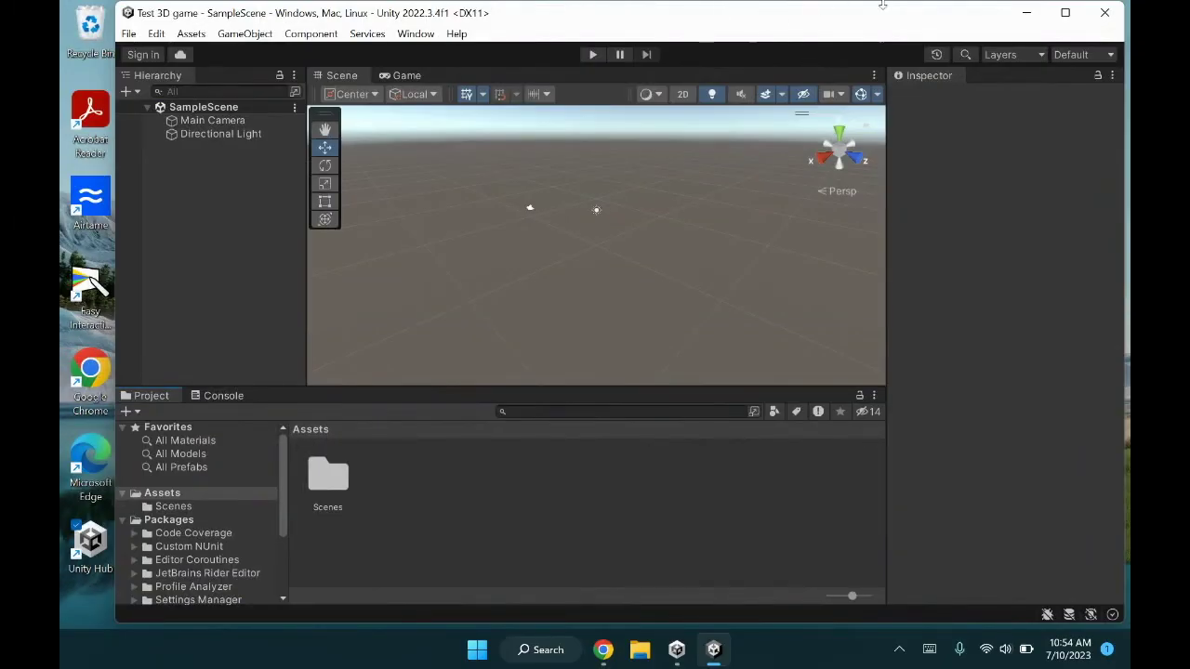
{"action": "left_click", "coordinate": [1065, 13]}
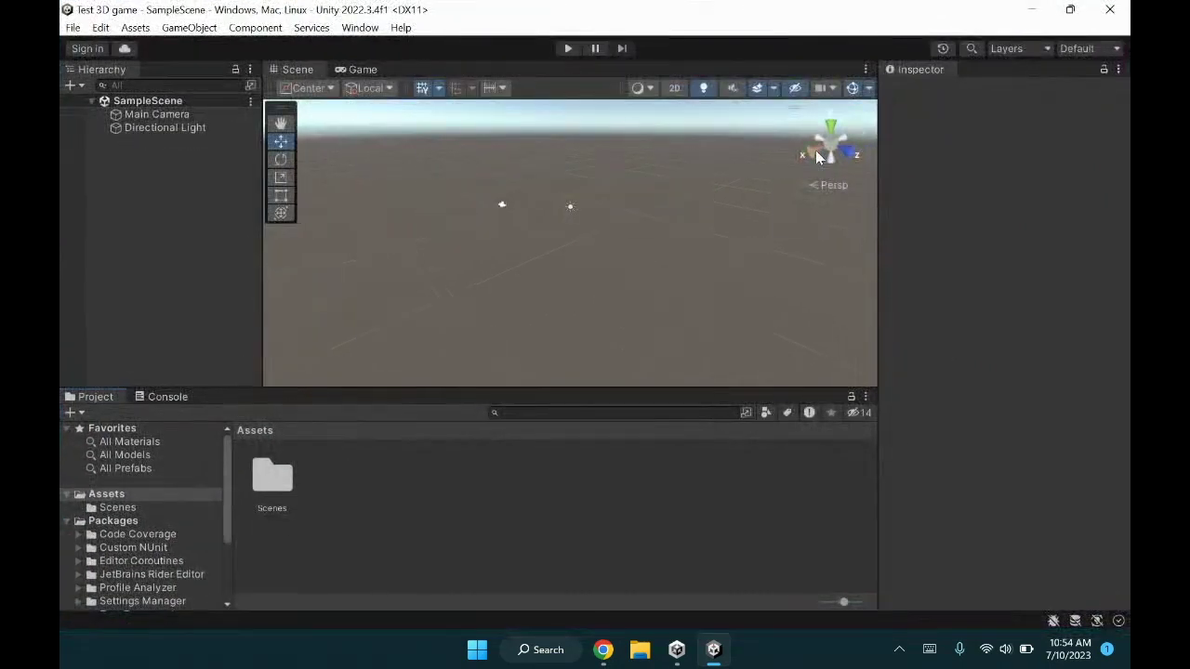